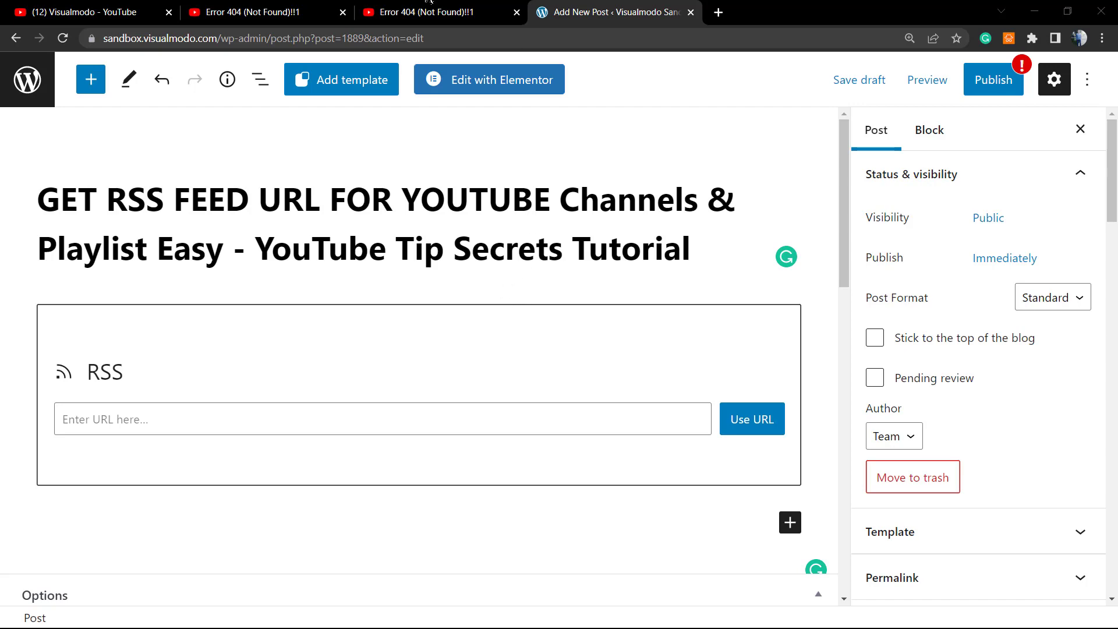
Switch from the post's empty RSS block to the '(12) Visualmodo - YouTube' tab.
click(93, 12)
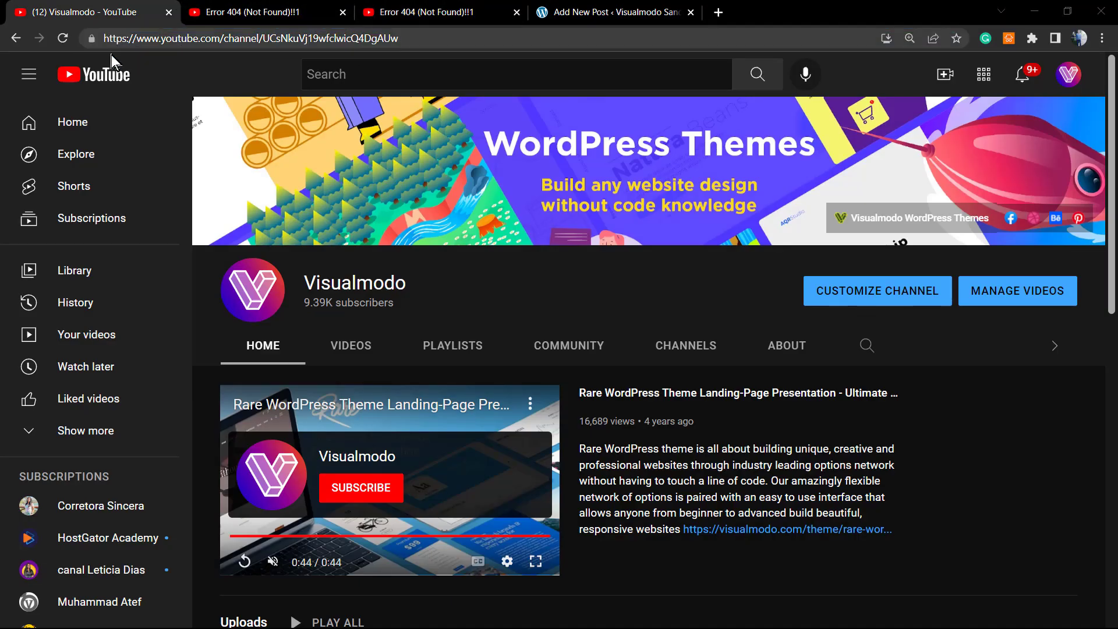
Select the Visualmodo channel ID at the end of the page address to copy it.
double_click(329, 38)
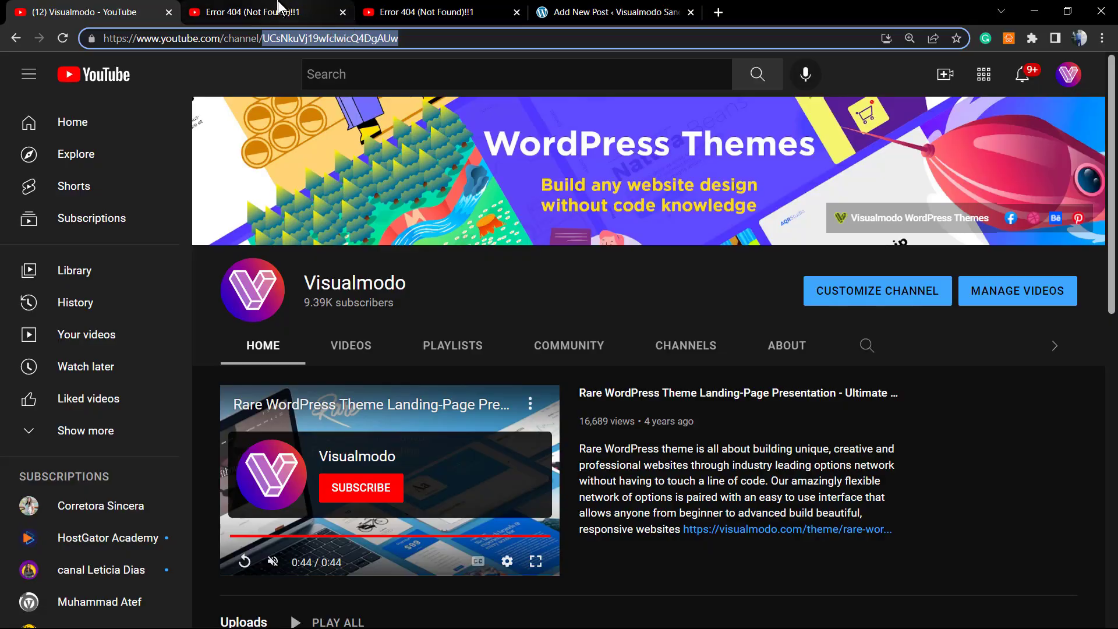
Paste the channel ID after channel_id= in the feeds/videos.xml address and load the feed.
click(349, 9)
click(319, 33)
key(ctrl+c)
click(339, 37)
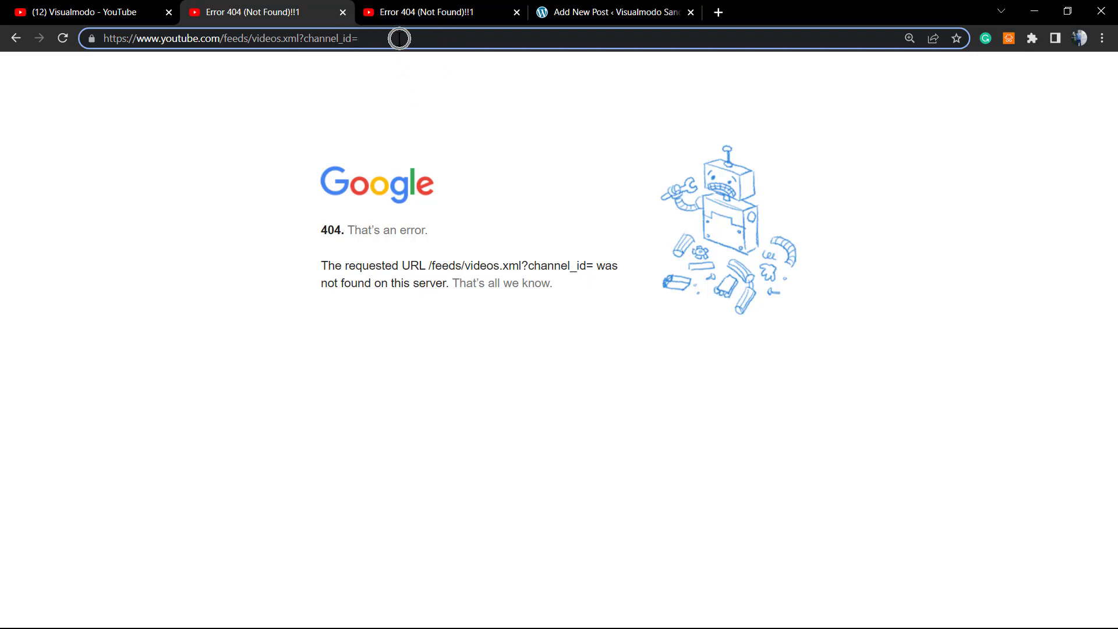
text(UCsNkuVj19wfclwicQ4DgAUw)
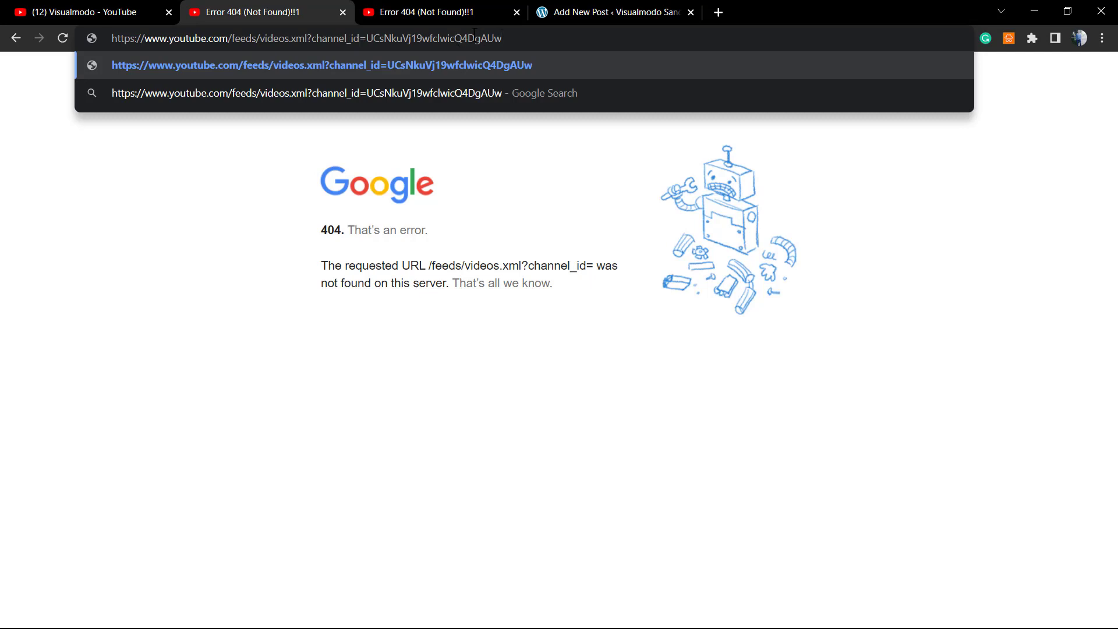
double_click(474, 36)
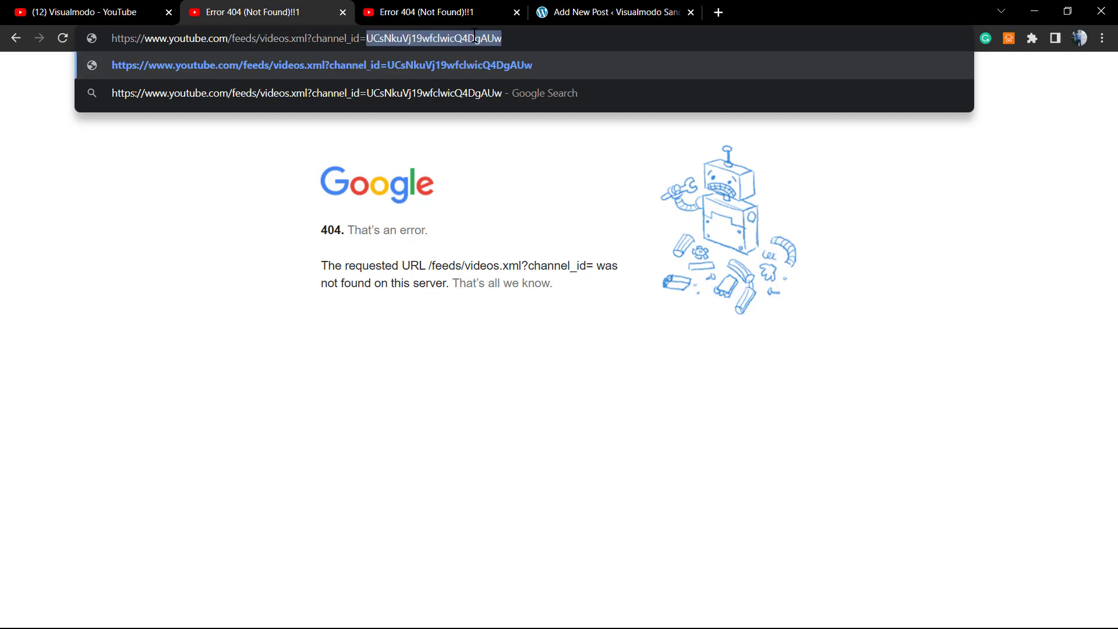
click(431, 37)
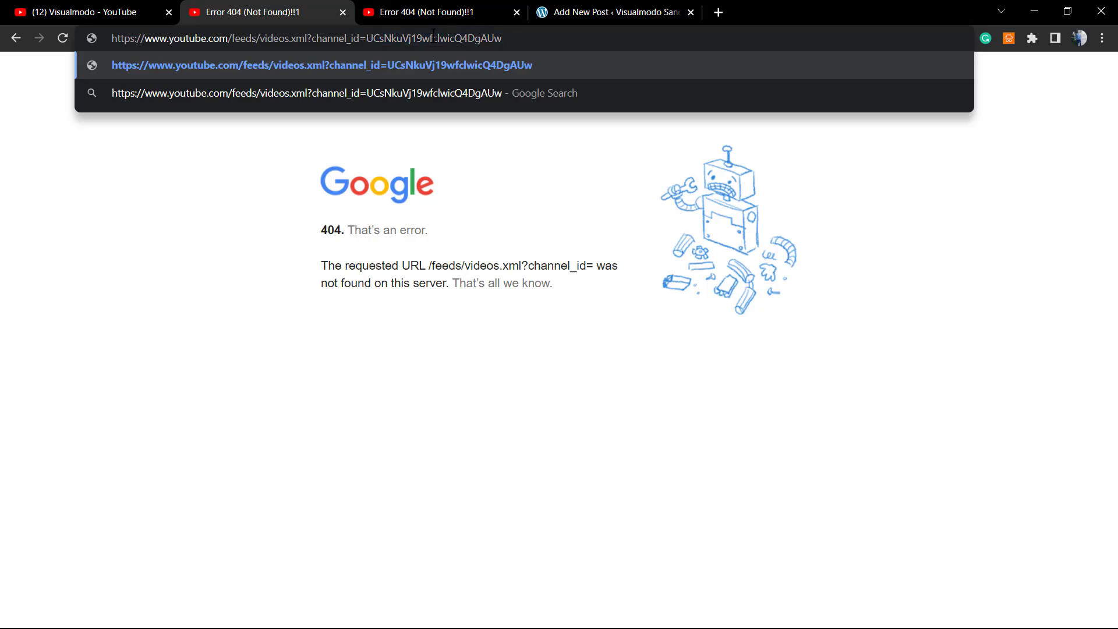
key(Return)
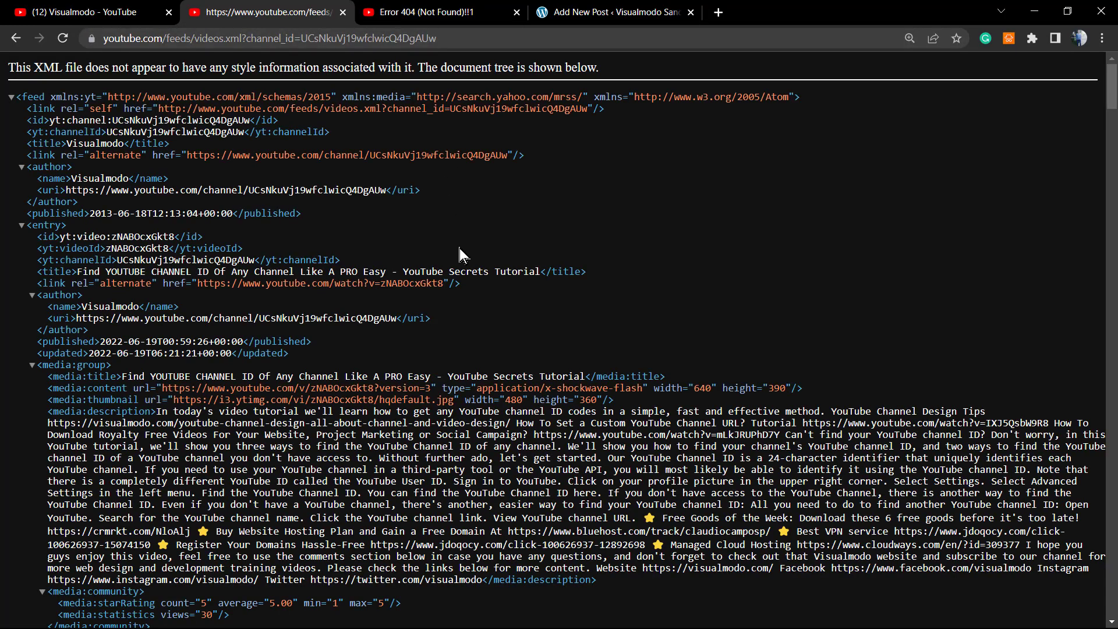
Scroll through the Visualmodo videos.xml entries, then select the feed address to copy it.
scroll(454, 269, down, 5)
scroll(405, 285, up, 5)
scroll(436, 256, down, 15)
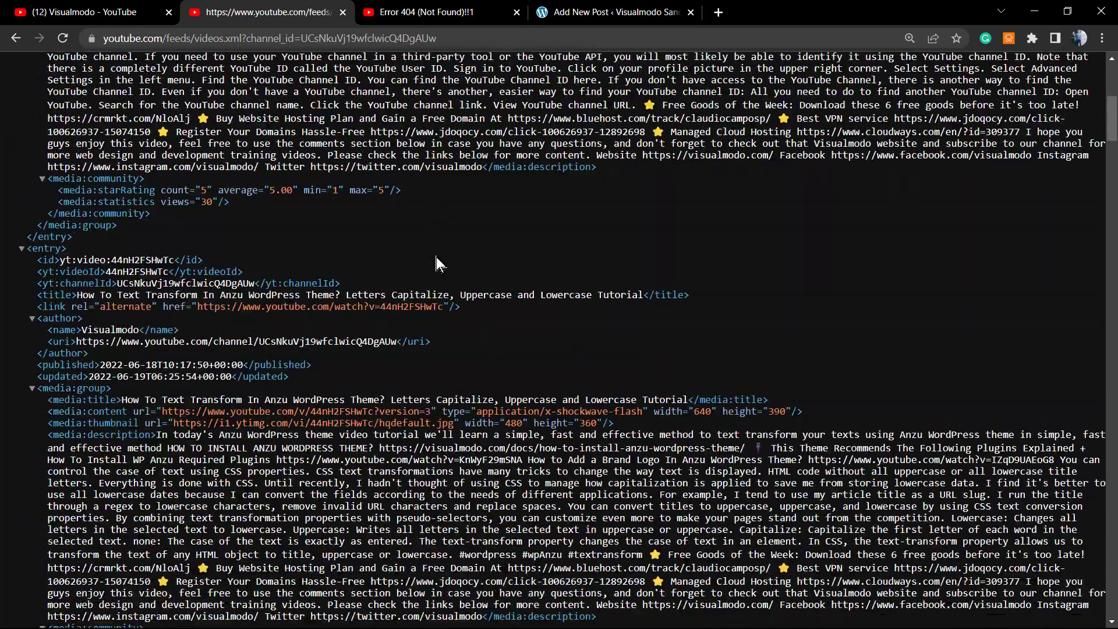
scroll(438, 262, up, 10)
click(351, 39)
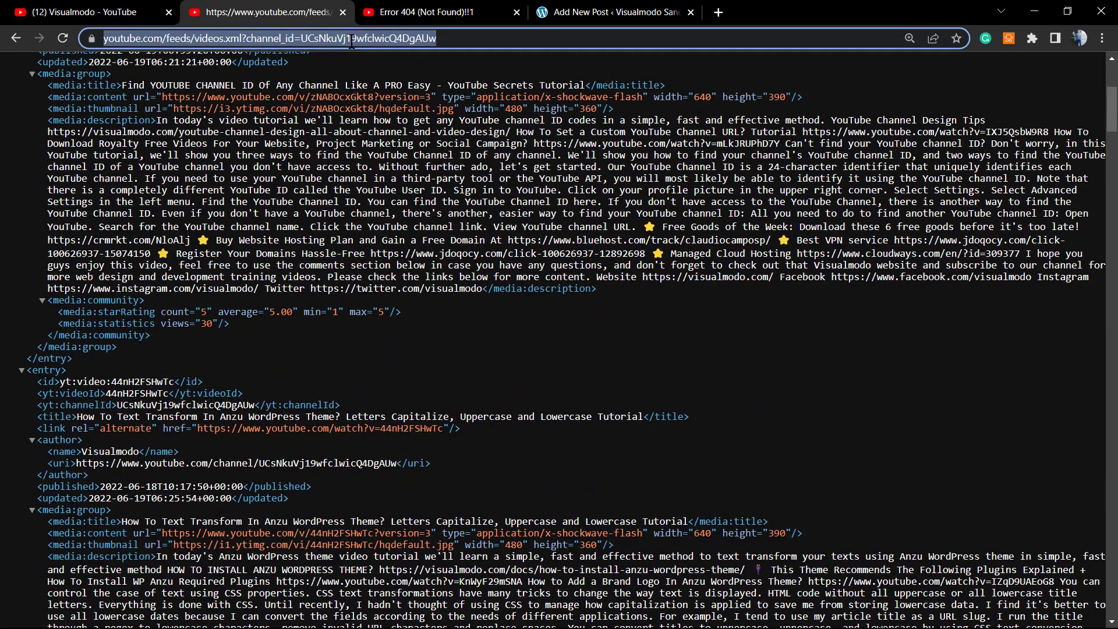
Paste the Visualmodo feed URL into the RSS block so it lists the channel's videos.
click(574, 8)
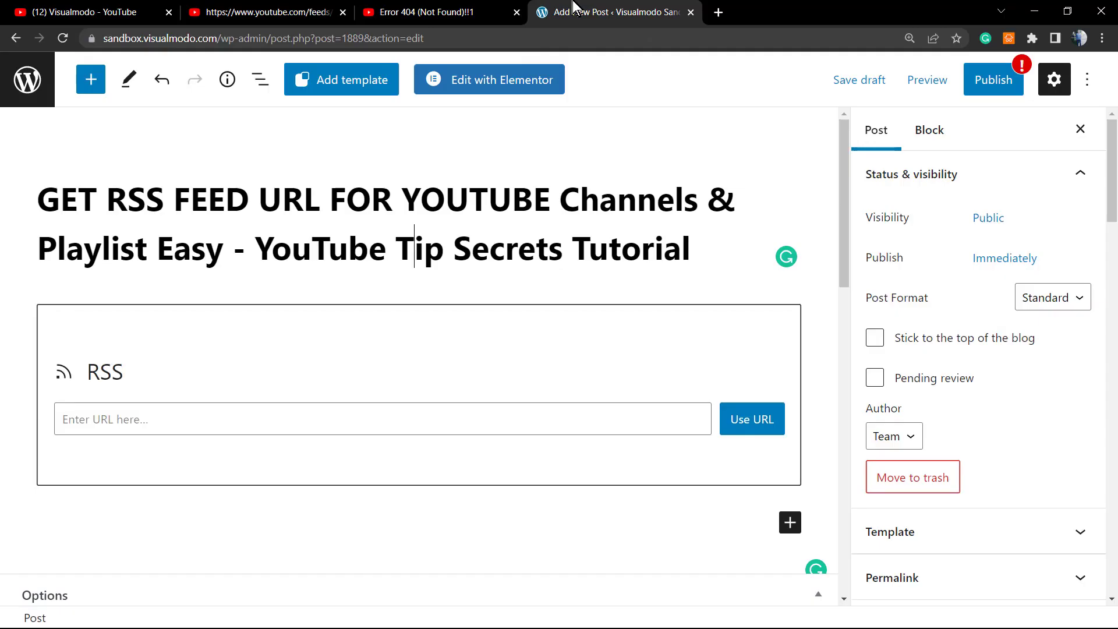
click(286, 417)
key(ctrl+v)
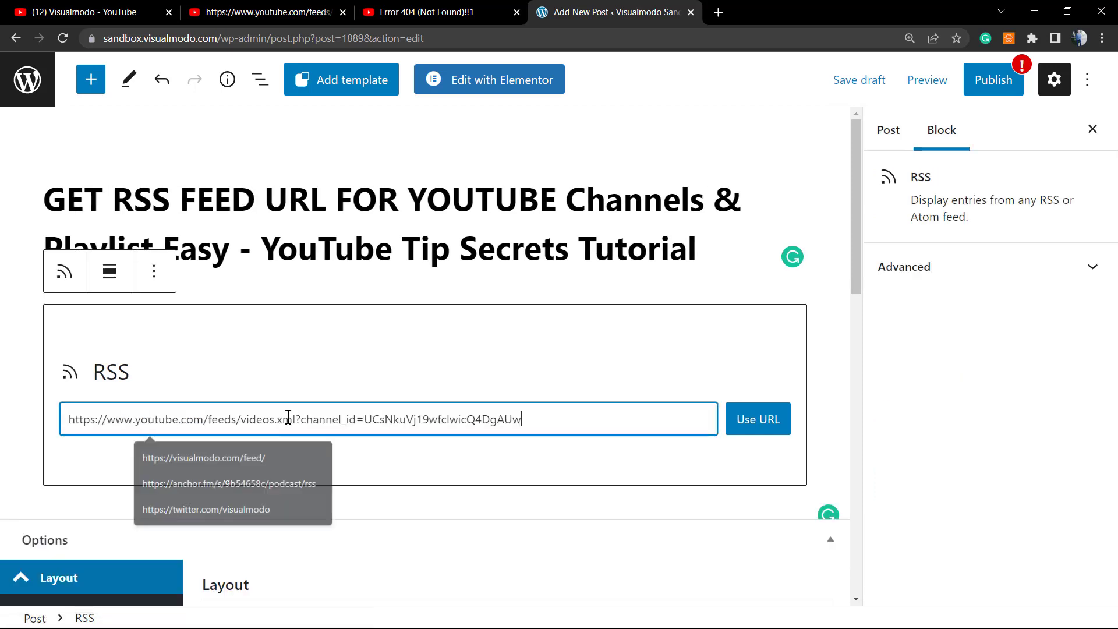
click(757, 419)
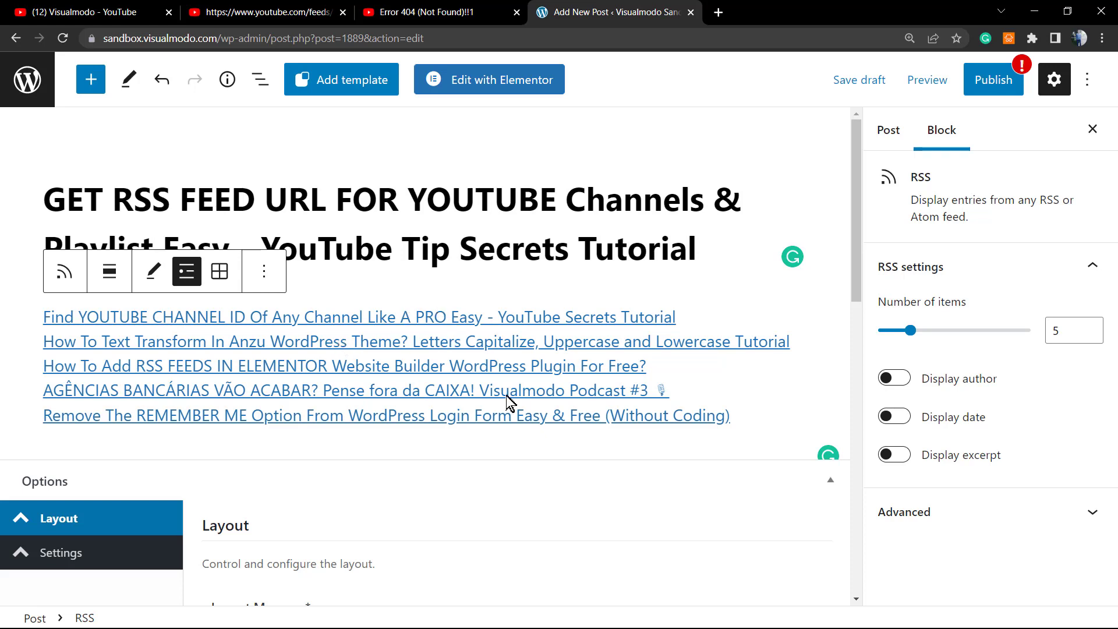
Add a second RSS block below the feed list.
click(751, 419)
key(Return)
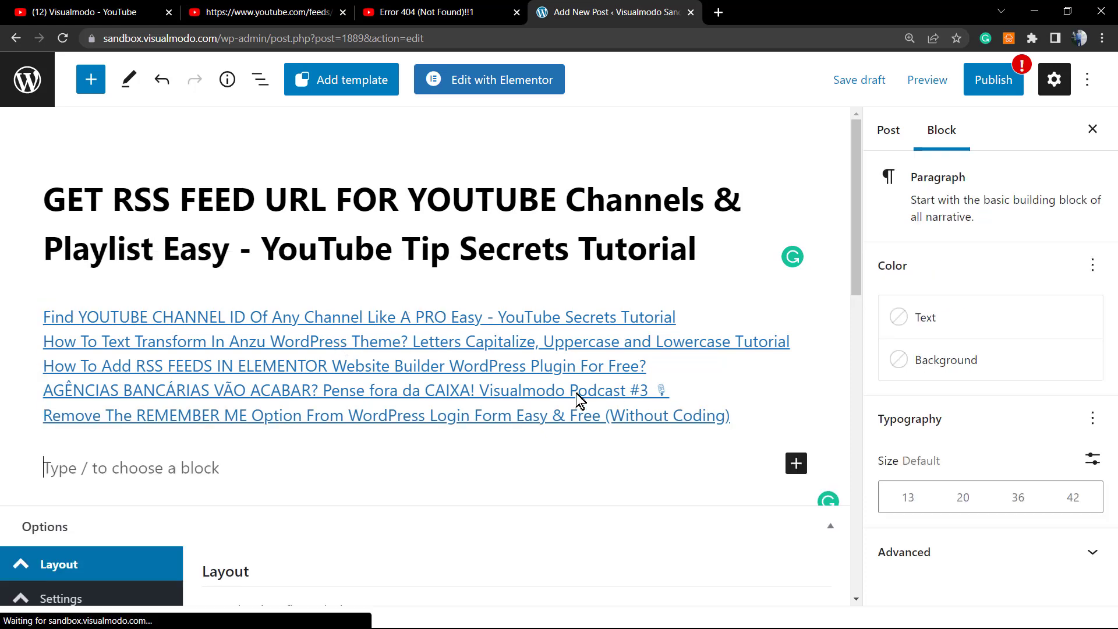
click(796, 463)
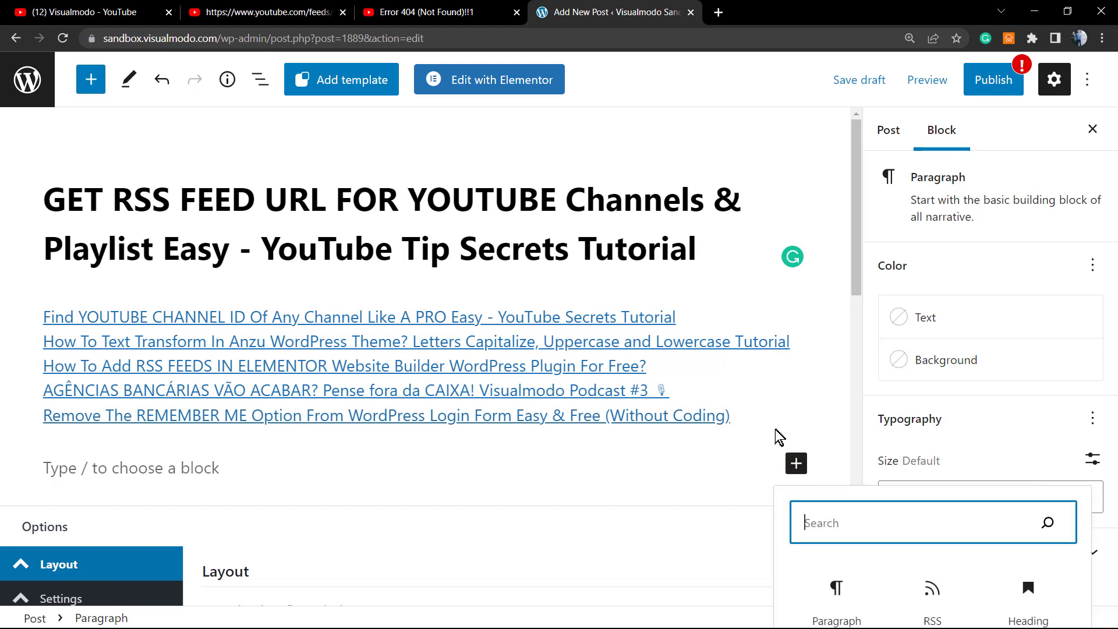
click(930, 589)
From the Visualmodo channel's playlists, open the WordPress Plugins playlist (12 videos).
click(302, 8)
click(134, 12)
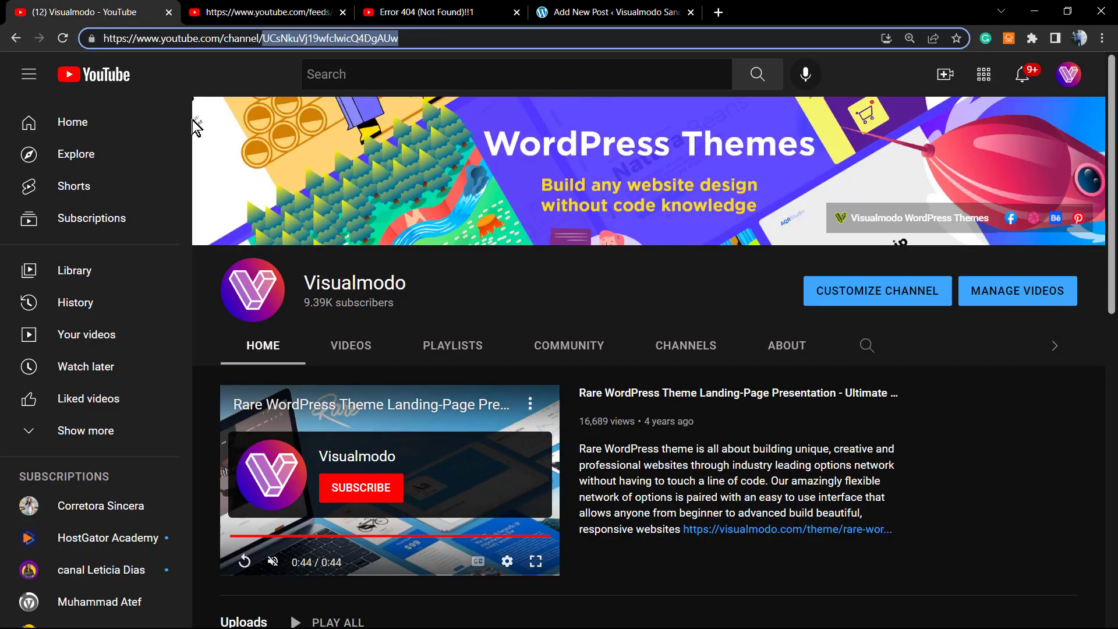
click(449, 348)
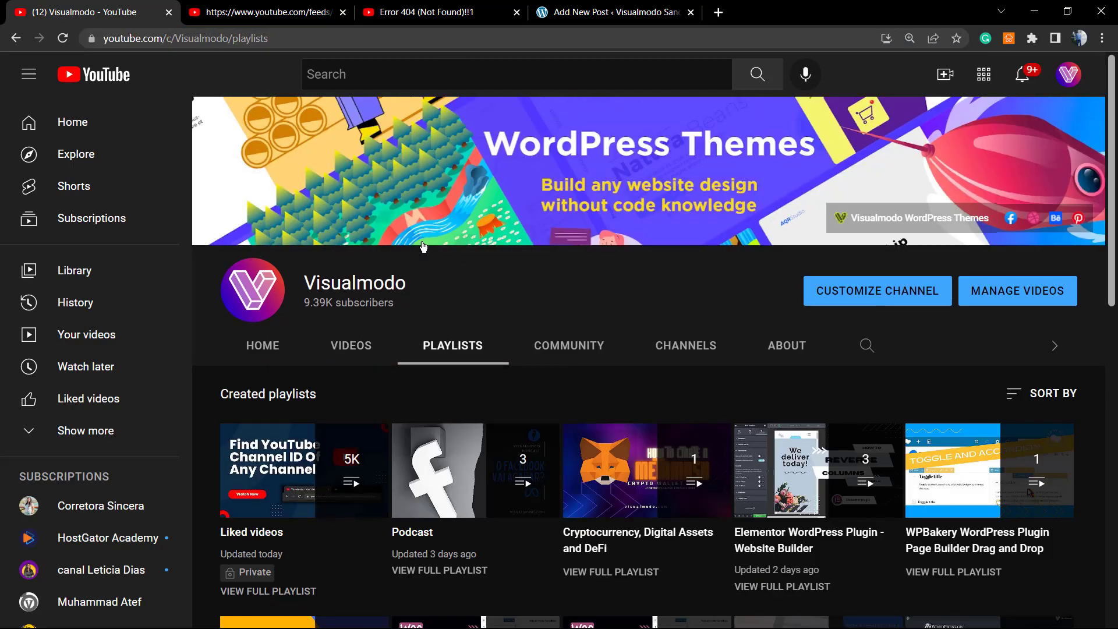
scroll(496, 308, down, 3)
scroll(496, 309, down, 2)
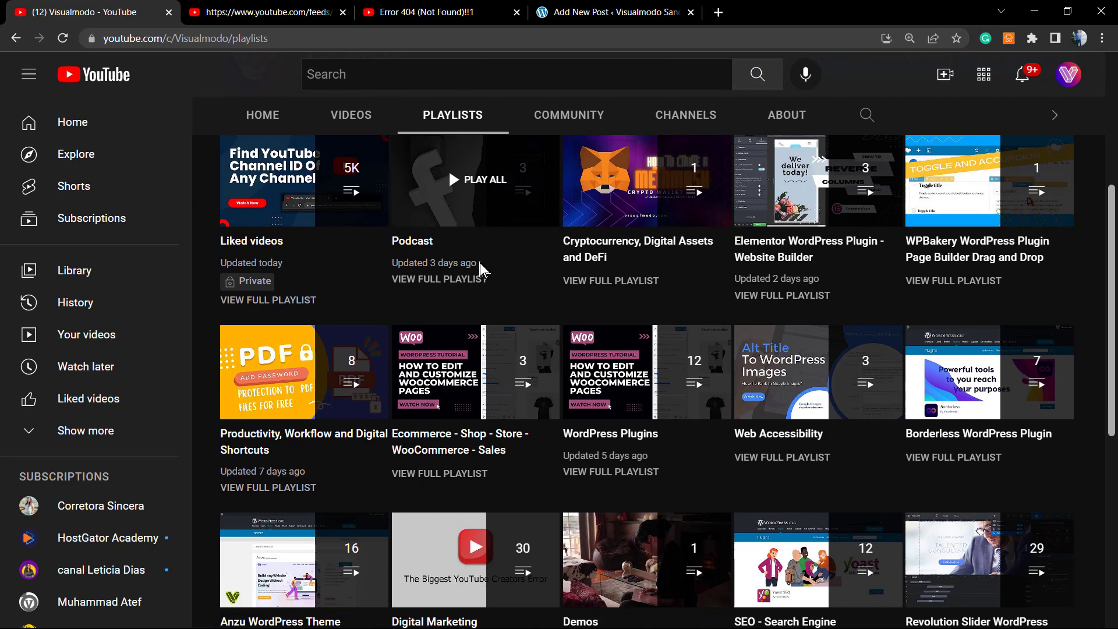
click(608, 433)
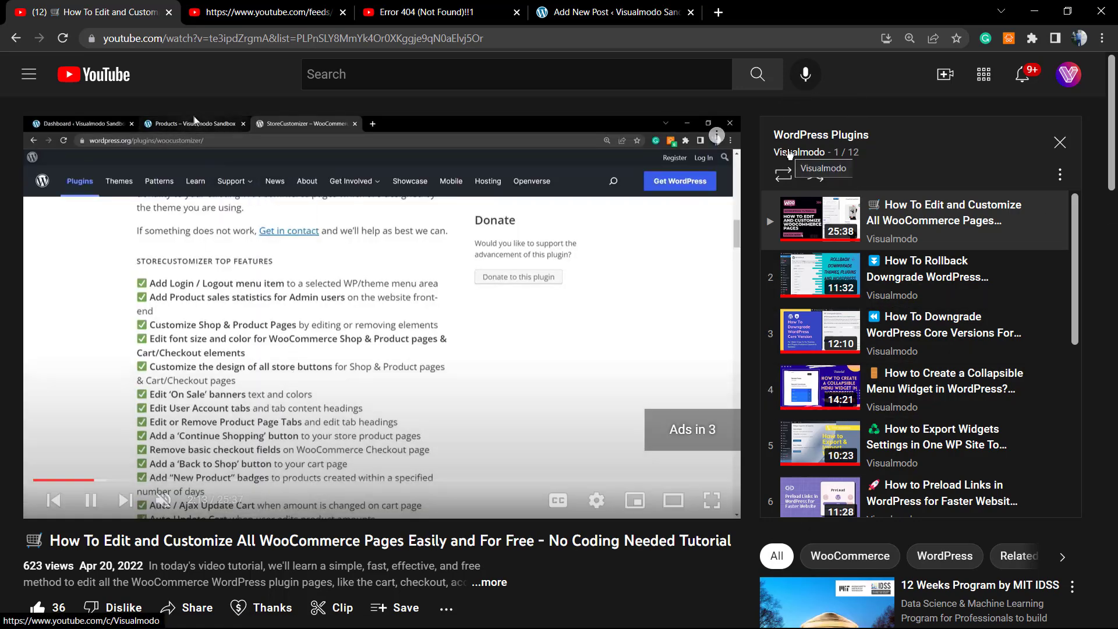
click(789, 152)
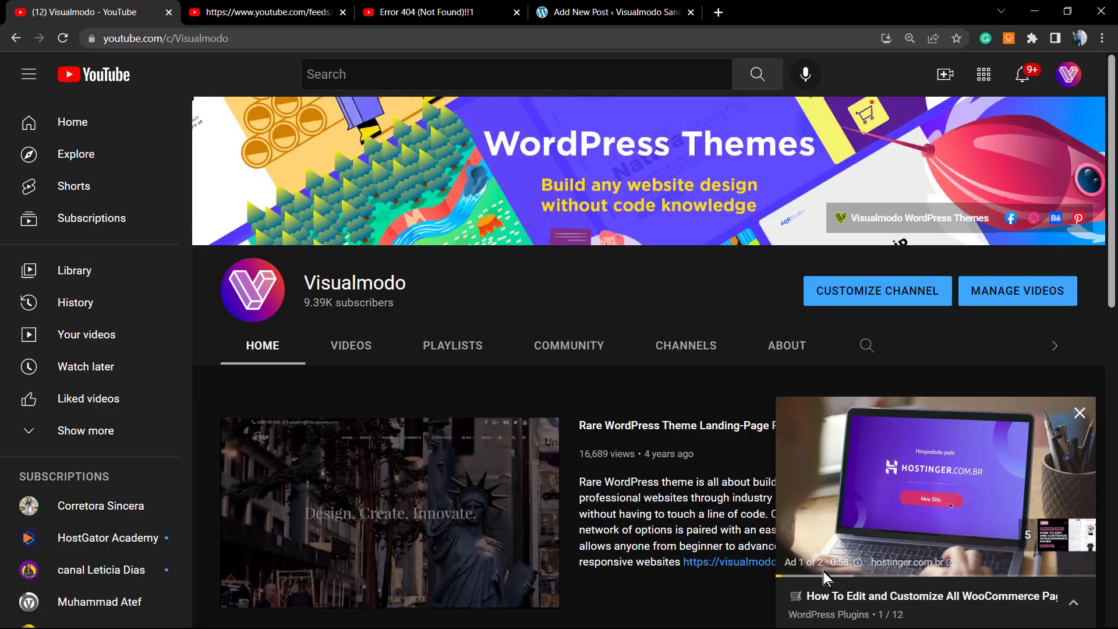
key(alt+Left)
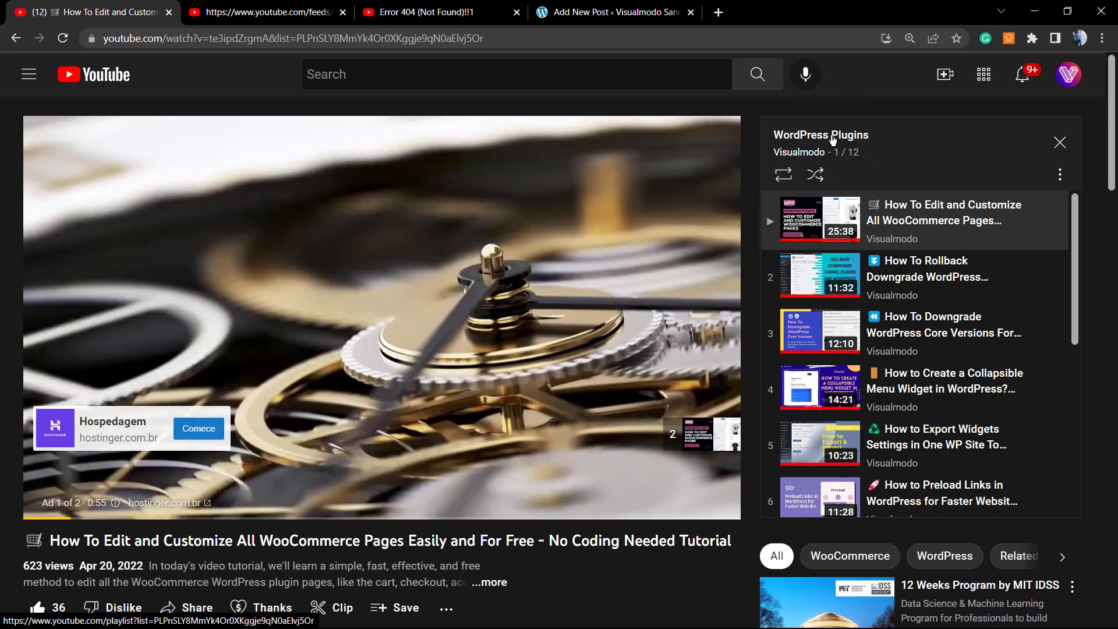
Copy the WordPress Plugins playlist ID after list= and go to the playlist_id= 404 tab.
click(832, 139)
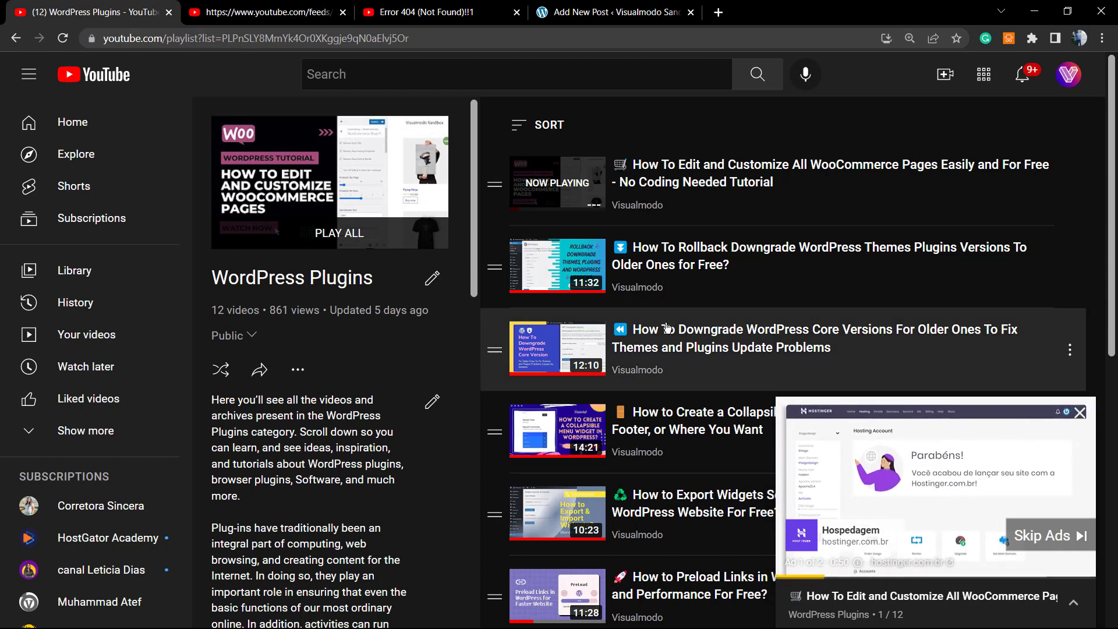
double_click(420, 38)
key(ctrl+c)
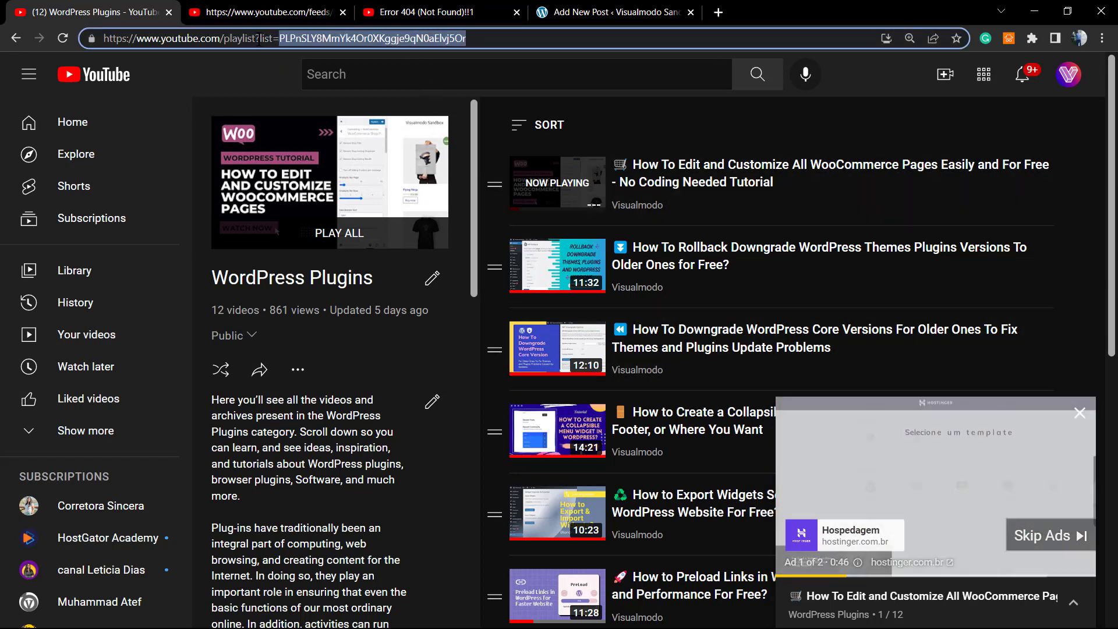
double_click(263, 38)
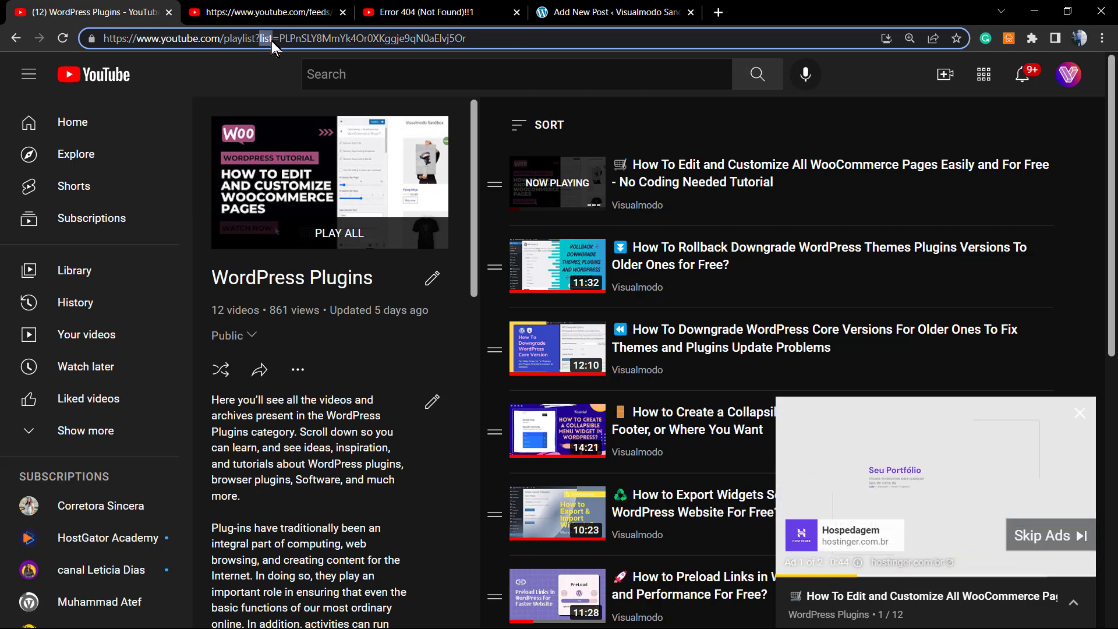
double_click(280, 39)
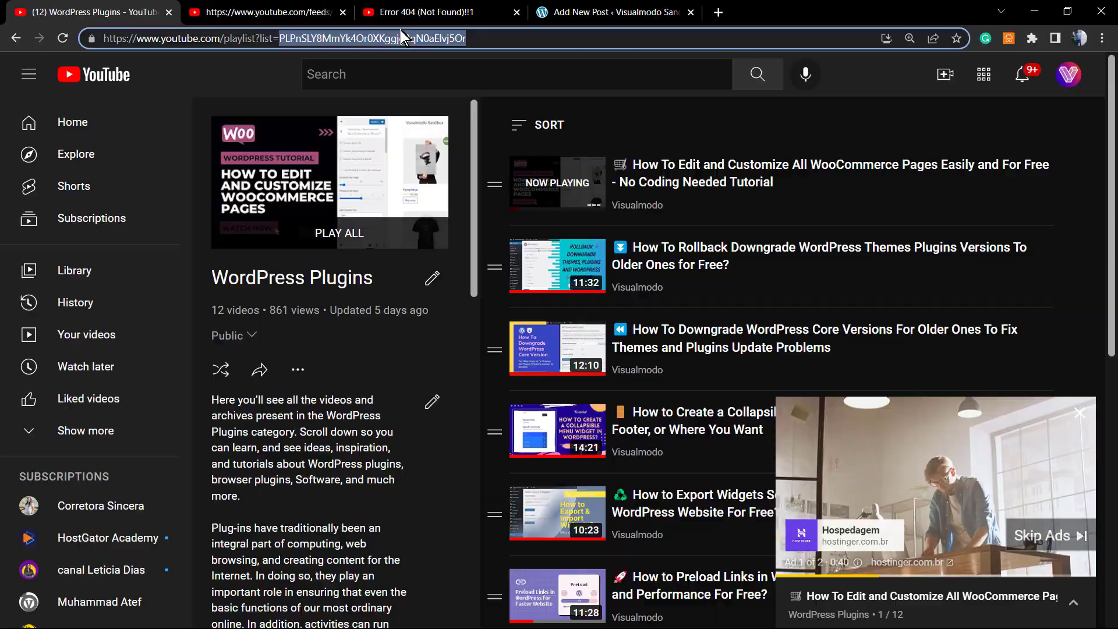
click(408, 12)
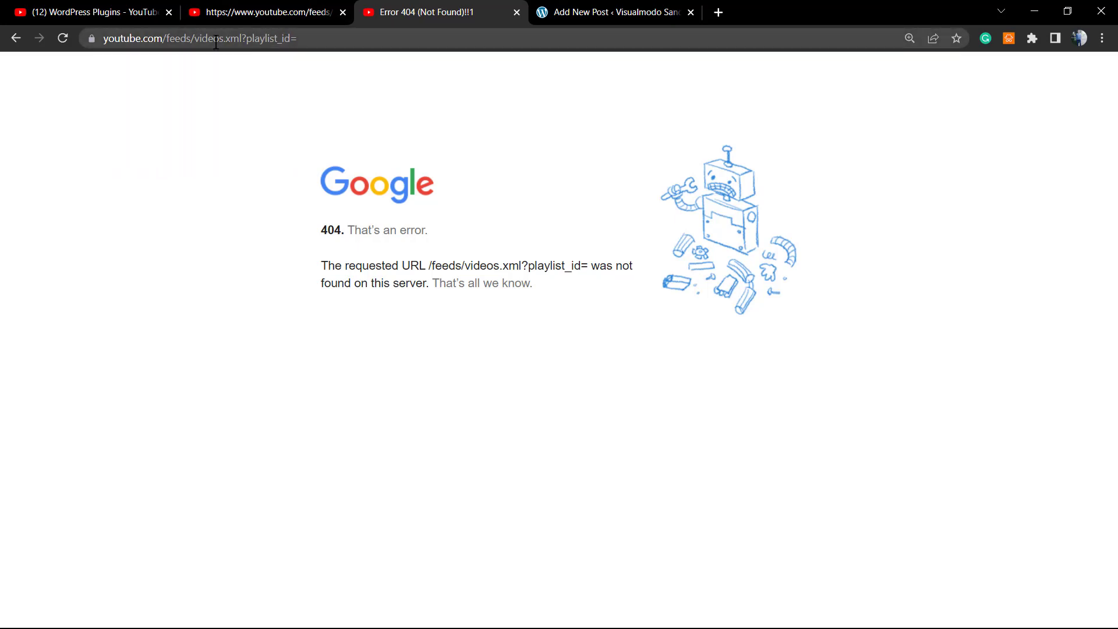
Paste the playlist ID after playlist_id=, load the XML feed, and select its URL.
click(339, 43)
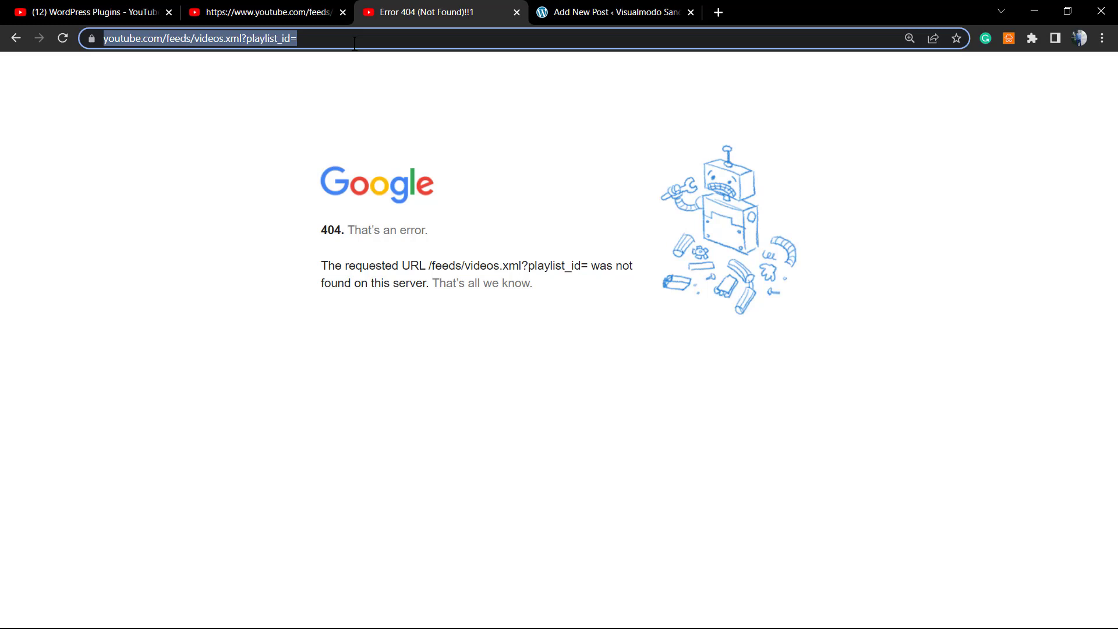
drag(348, 44, 354, 43)
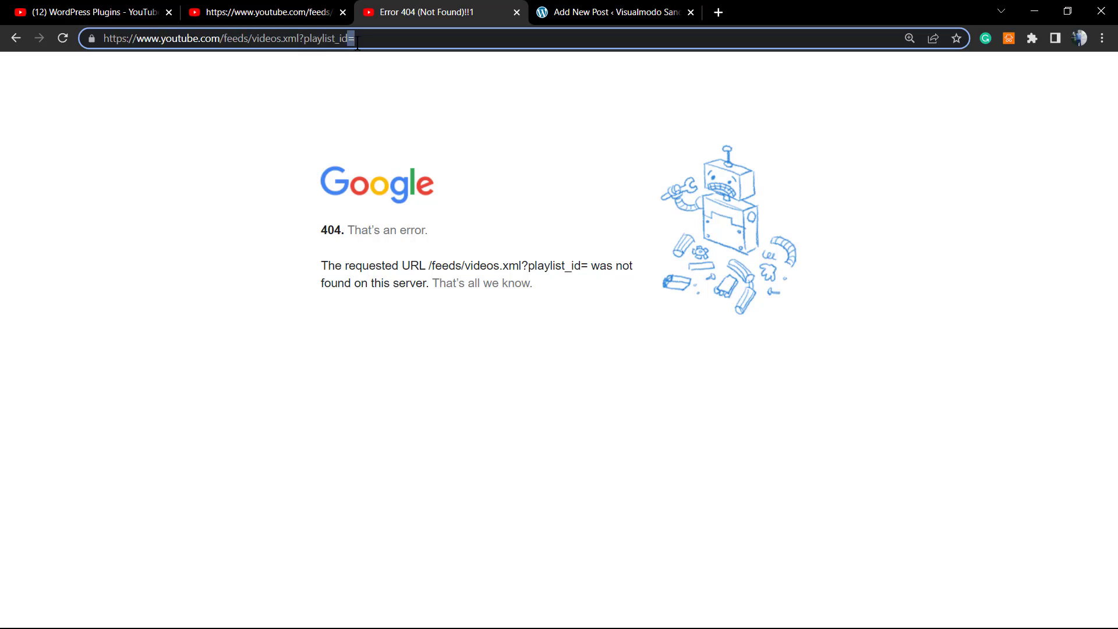
click(437, 38)
key(ctrl+v)
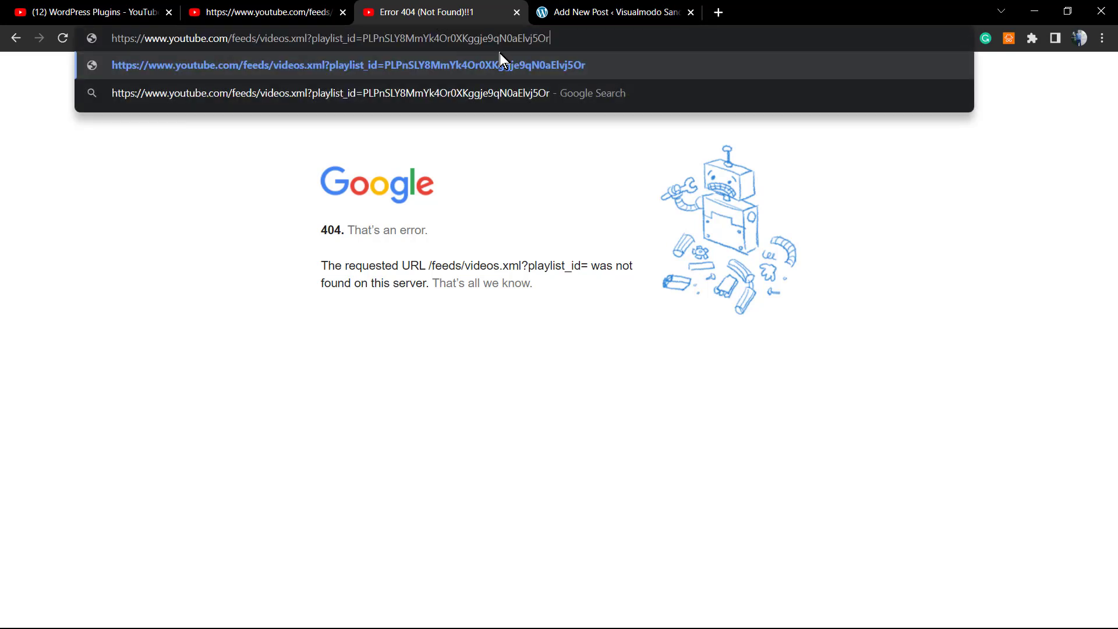
key(Return)
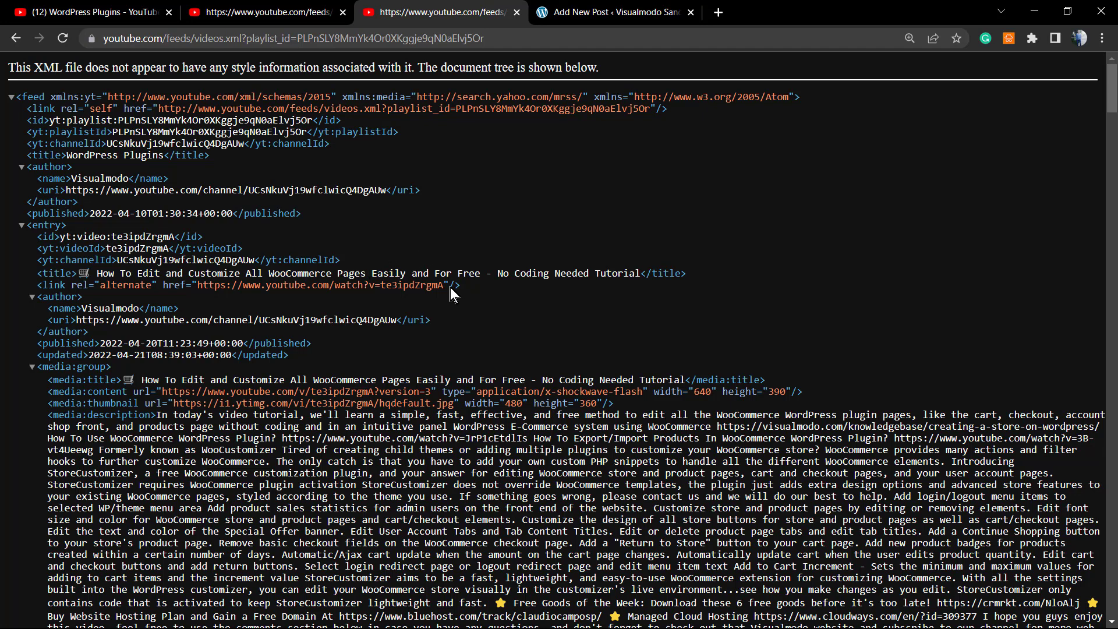
click(393, 39)
key(ctrl+c)
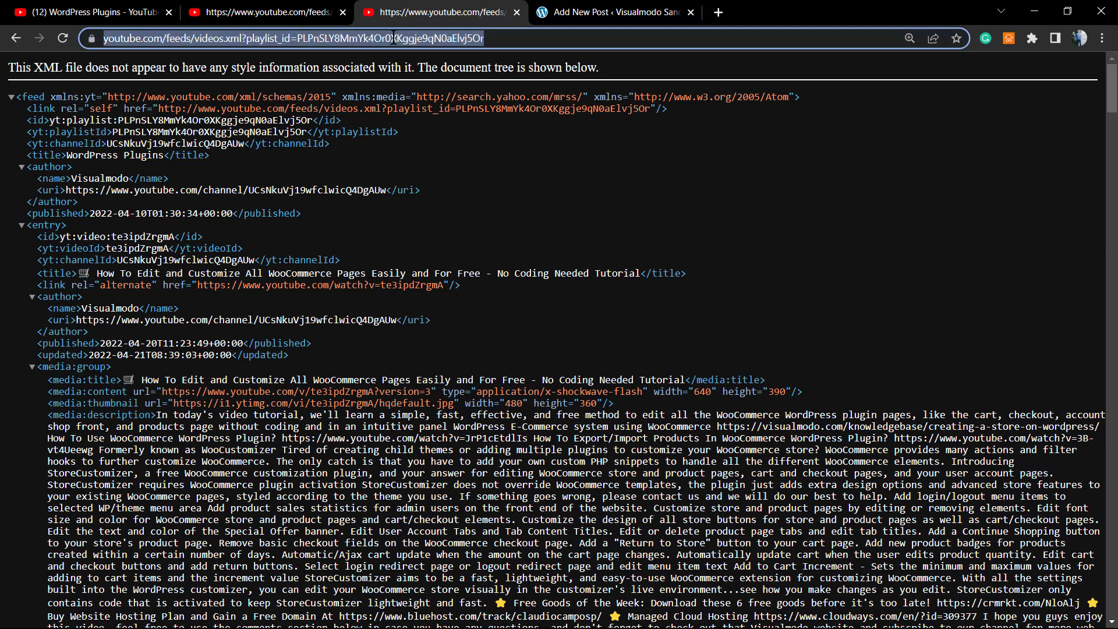
Paste the WordPress Plugins playlist feed URL into the second RSS block and apply it.
click(612, 11)
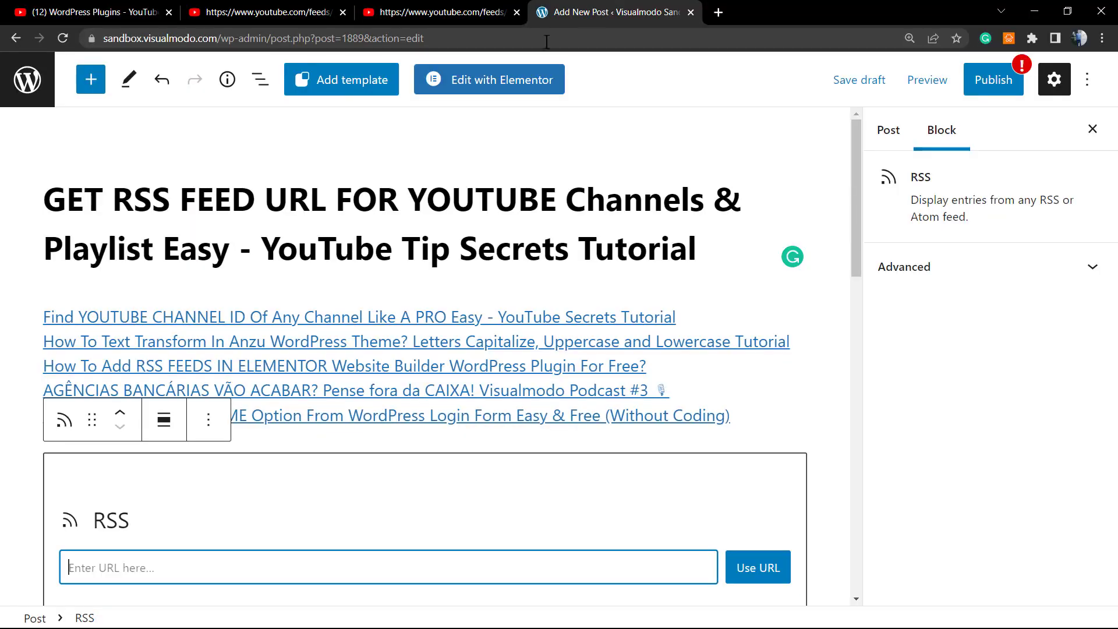
click(352, 568)
key(ctrl+v)
scroll(589, 507, down, 3)
click(767, 436)
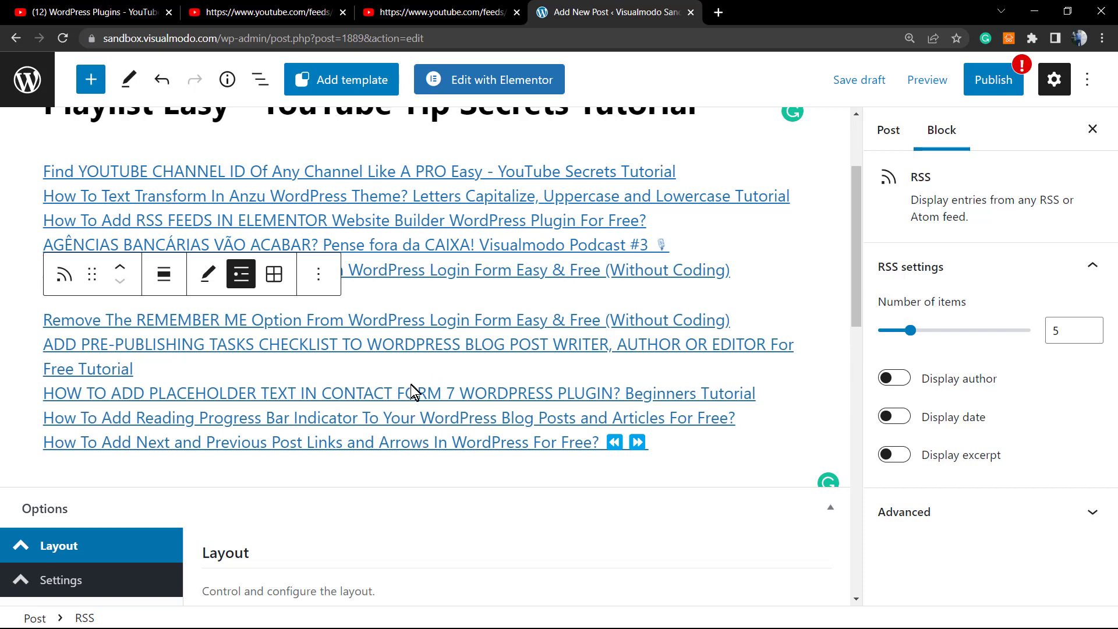
scroll(412, 391, up, 2)
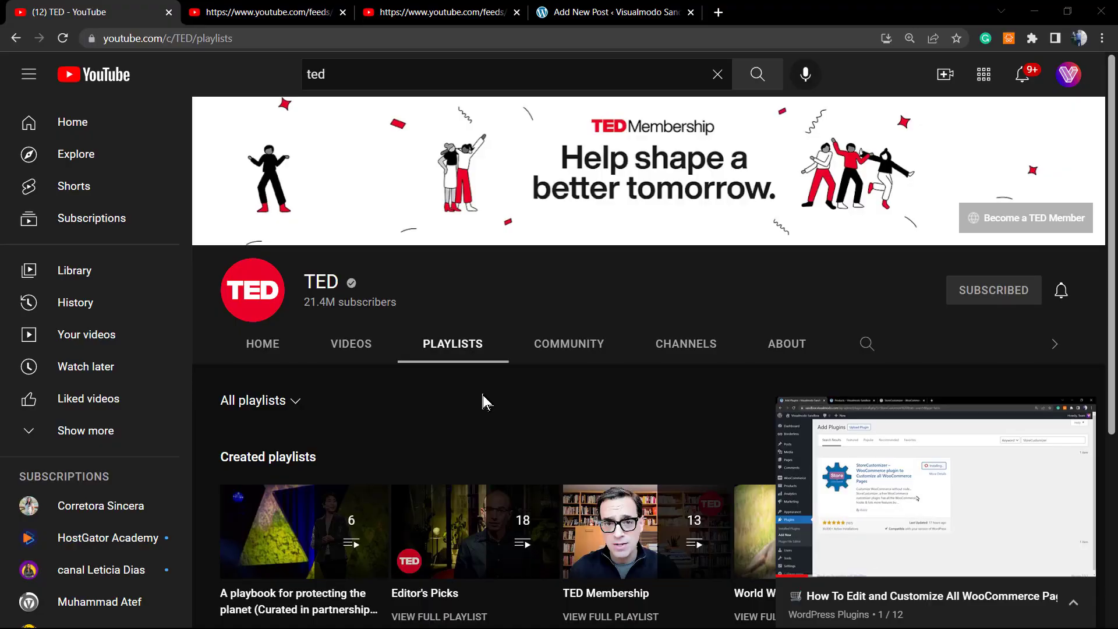
scroll(480, 394, down, 2)
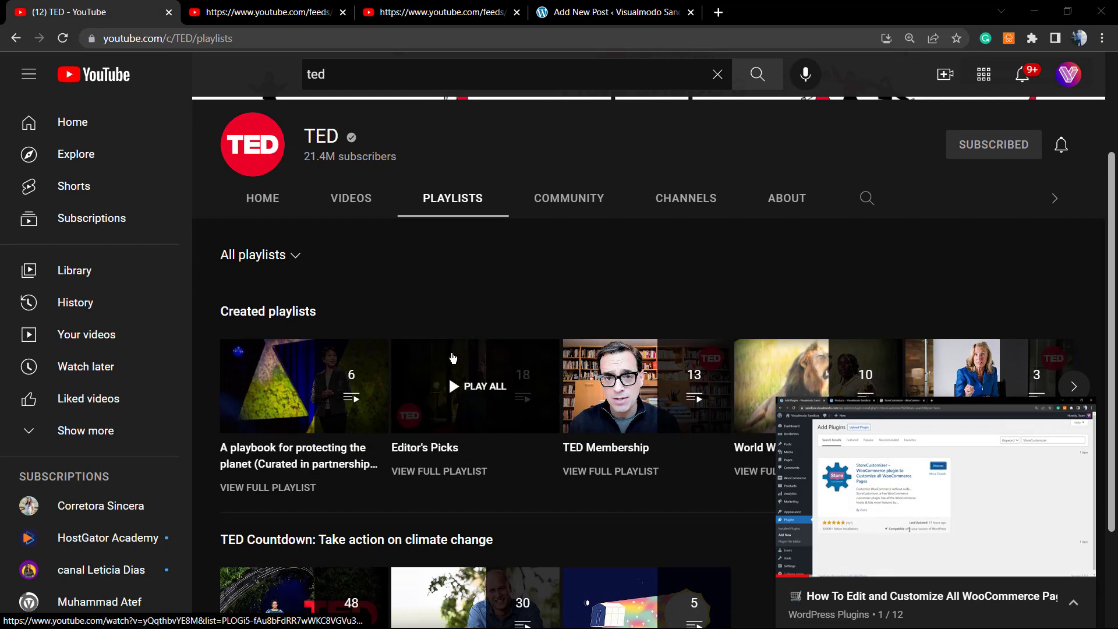
Browse TED's playlists and open the Editor's Picks playlist page (18 videos).
scroll(448, 376, up, 2)
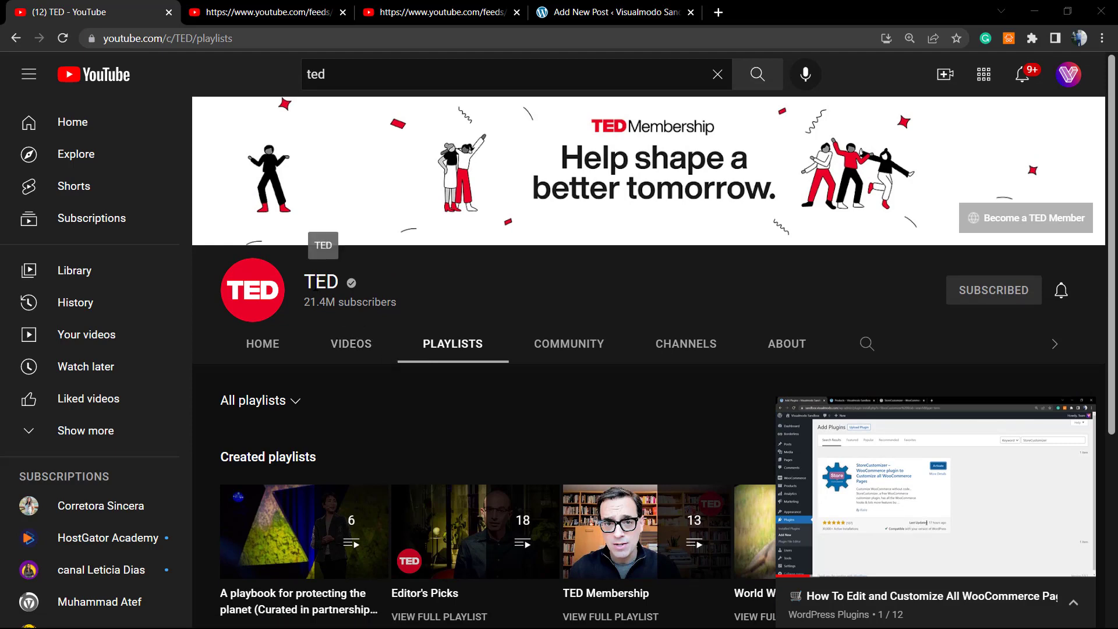
scroll(448, 375, down, 2)
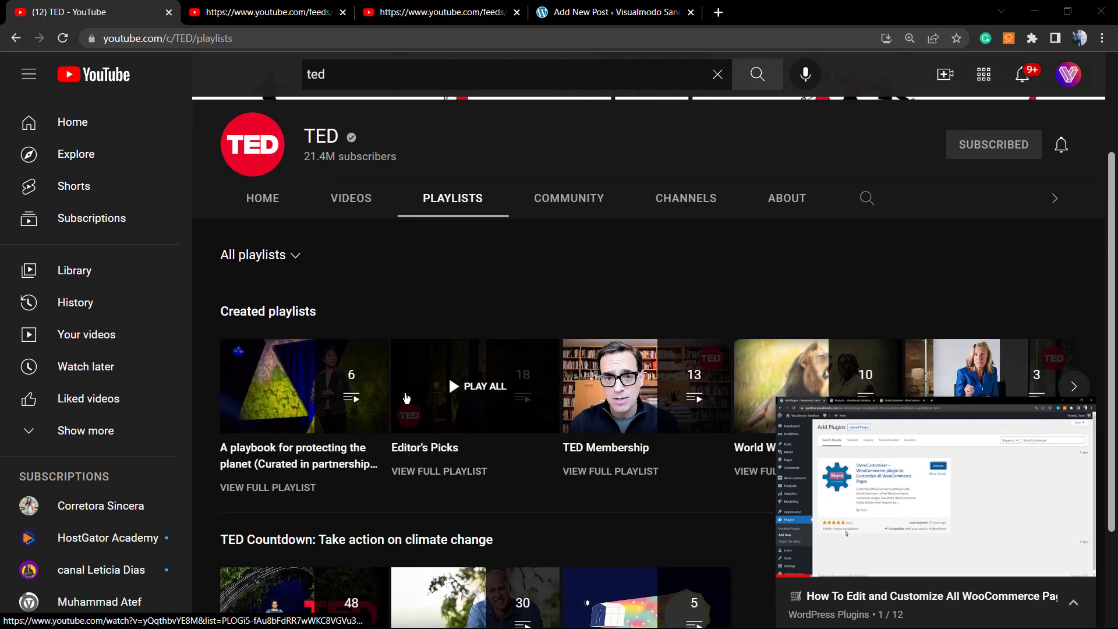
scroll(448, 375, up, 2)
scroll(448, 376, down, 2)
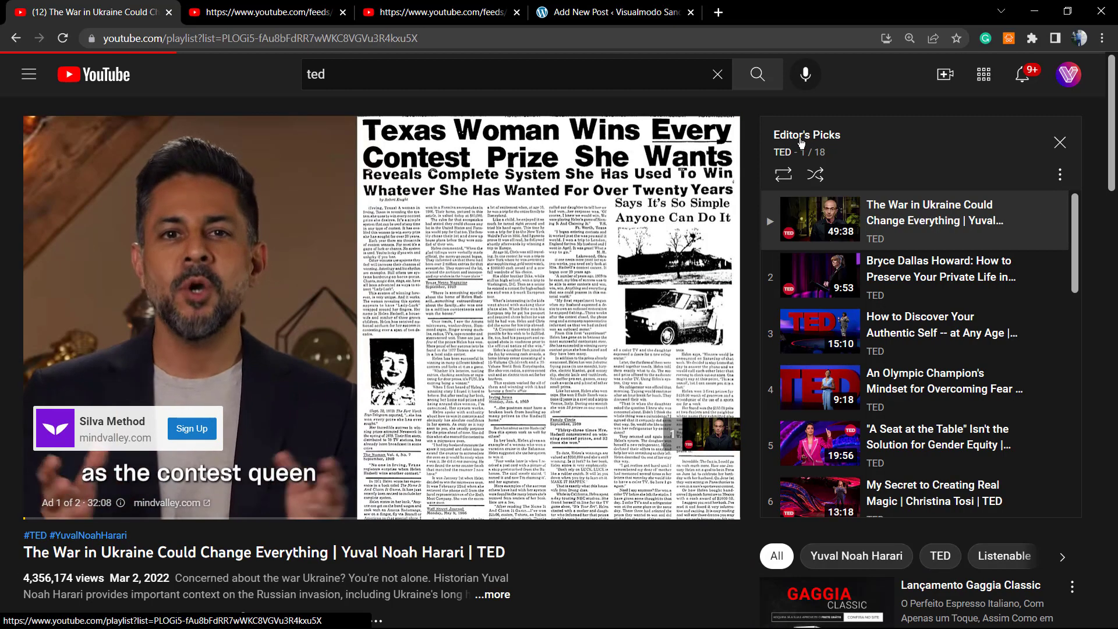
click(805, 140)
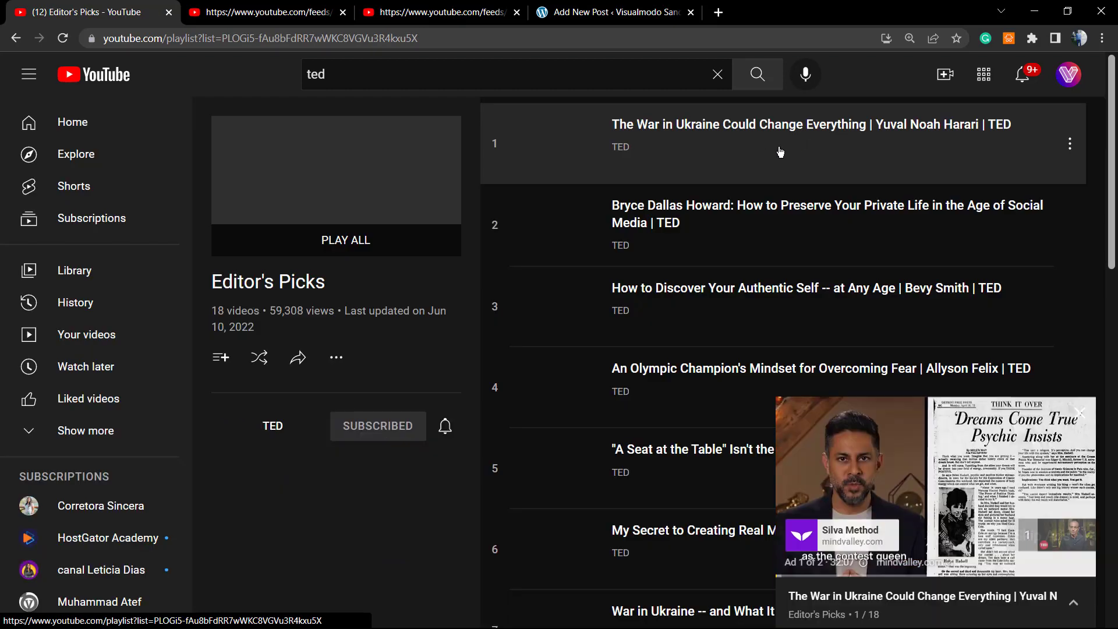
Select the Editor's Picks playlist ID after list= in the address.
click(352, 39)
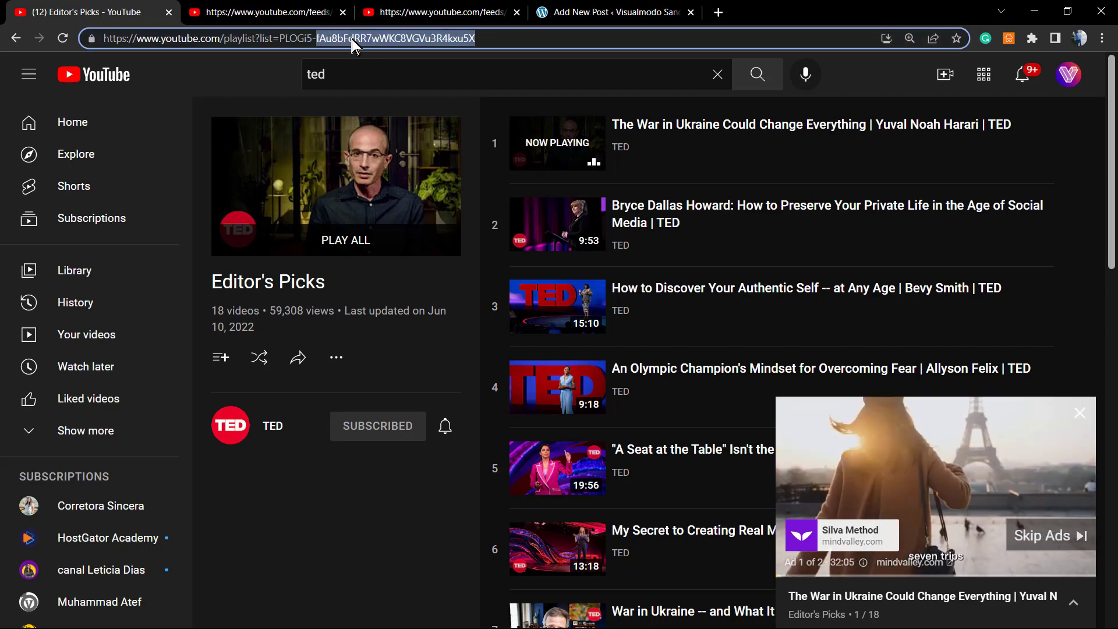
double_click(415, 41)
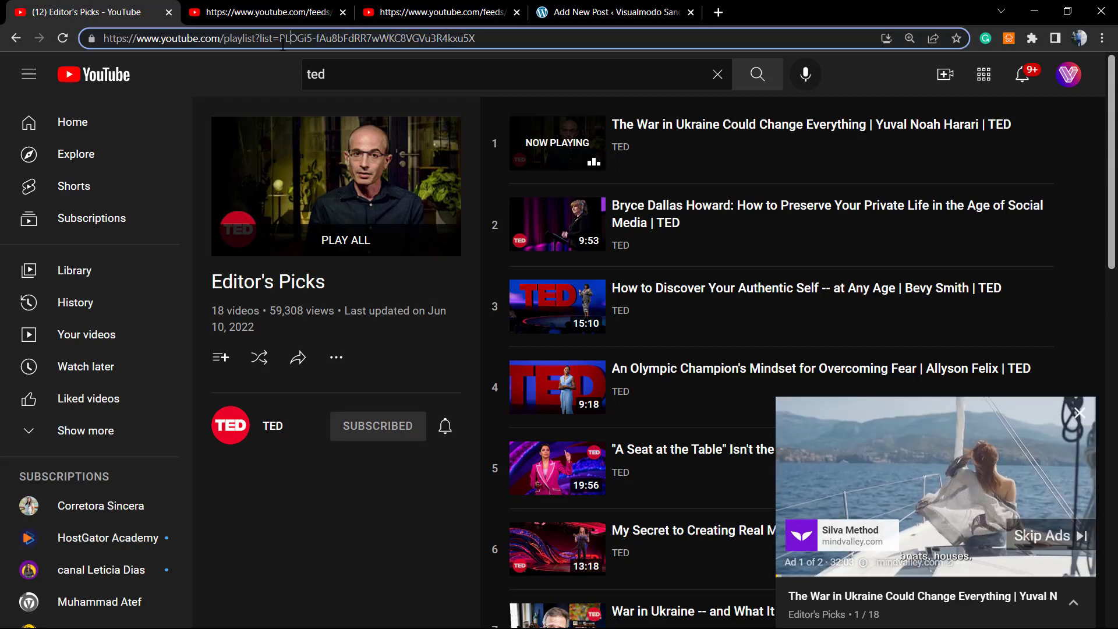
drag(279, 39, 476, 41)
key(ctrl+c)
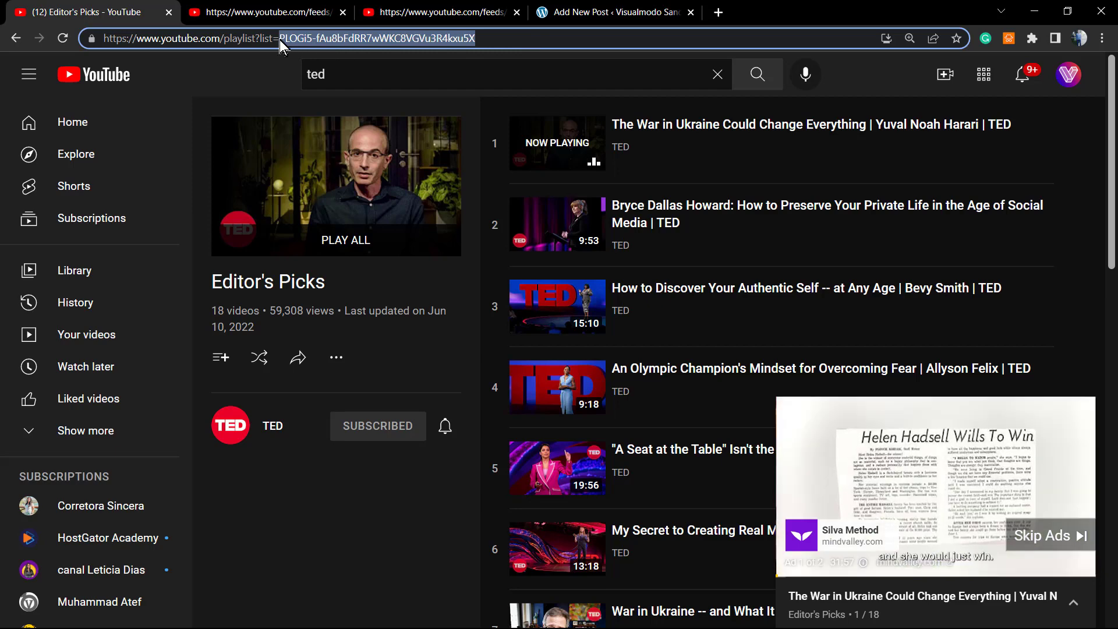
Replace the old playlist ID in the feed URL with TED's Editor's Picks ID, then select the loaded feed URL.
click(387, 12)
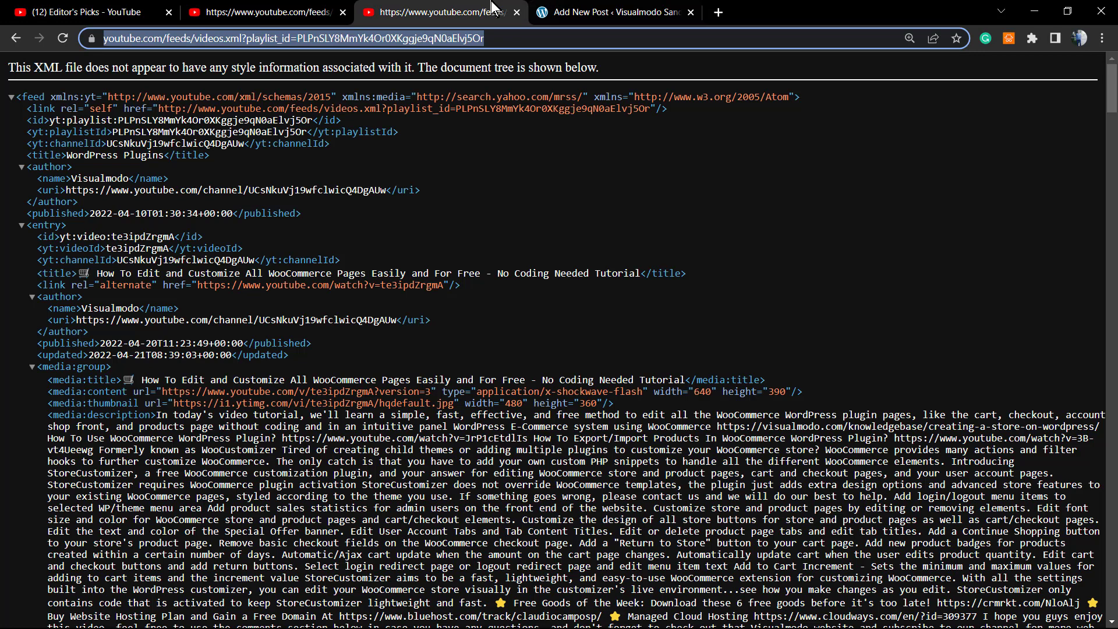
click(335, 40)
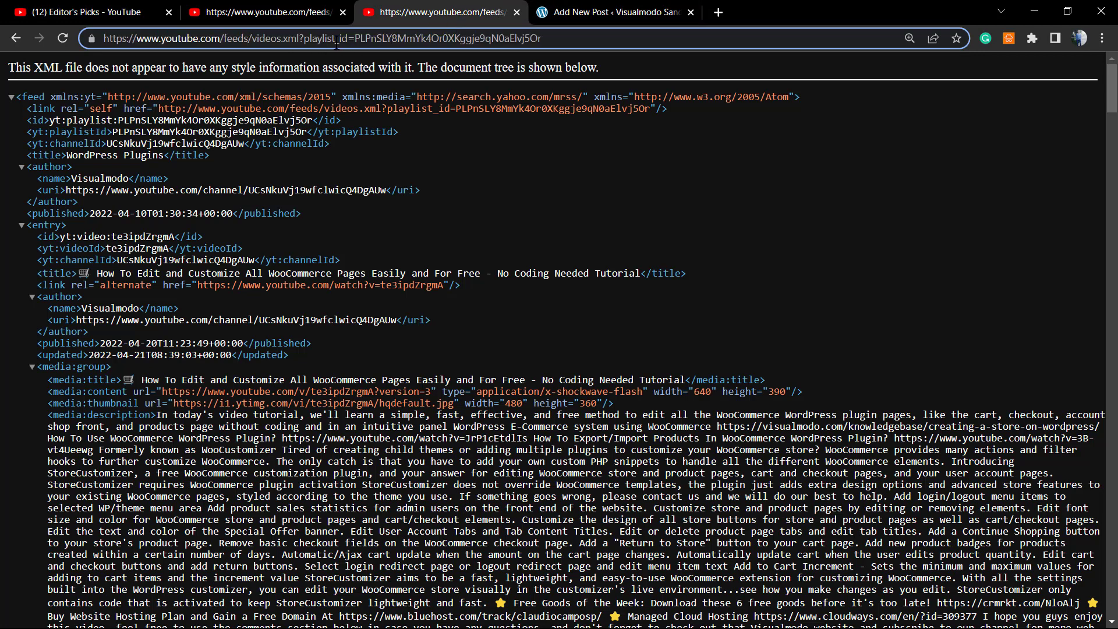
drag(354, 38, 559, 44)
key(BackSpace)
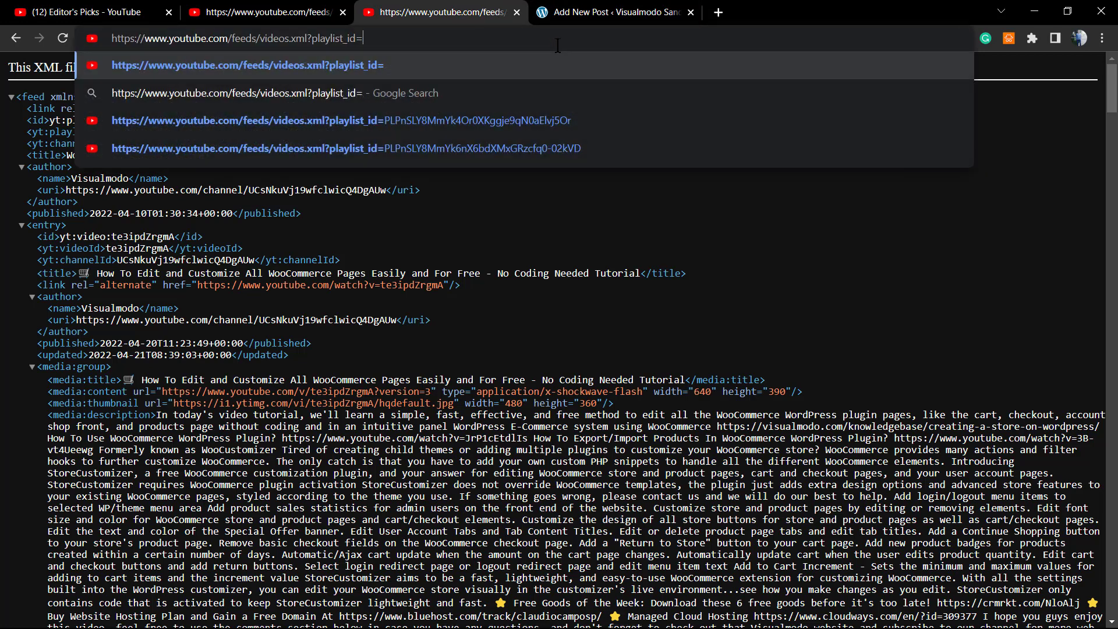
key(ctrl+v)
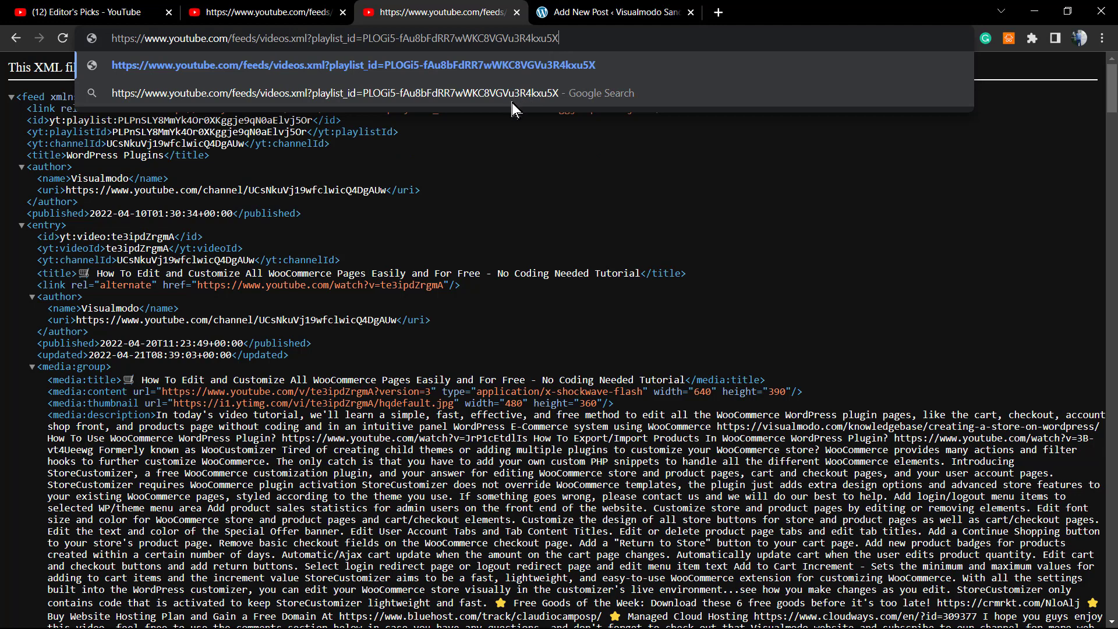
key(Return)
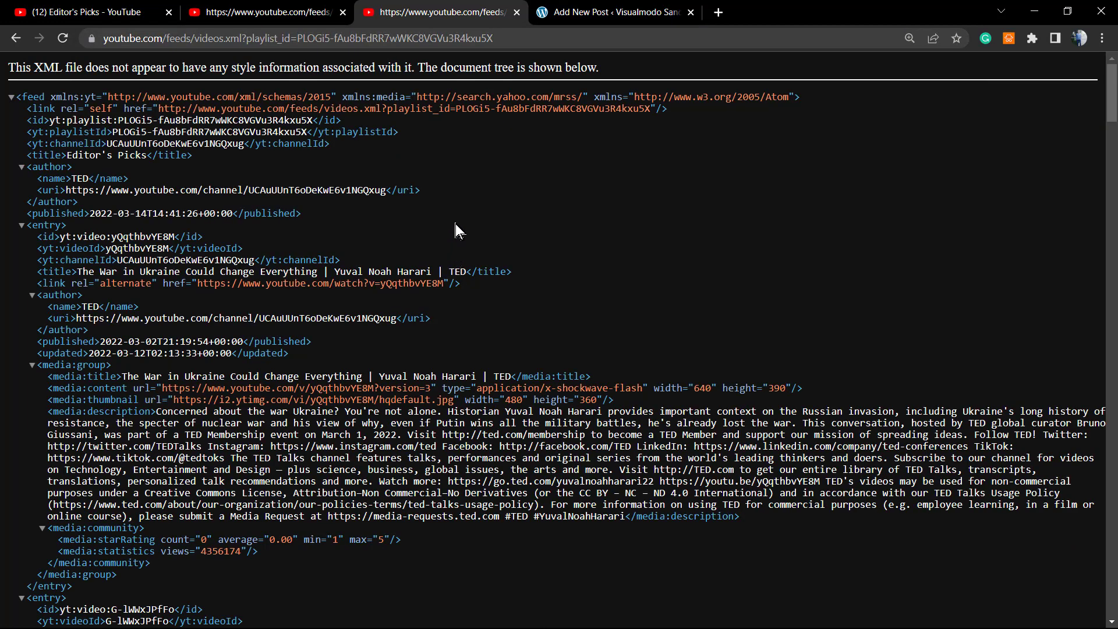
click(441, 42)
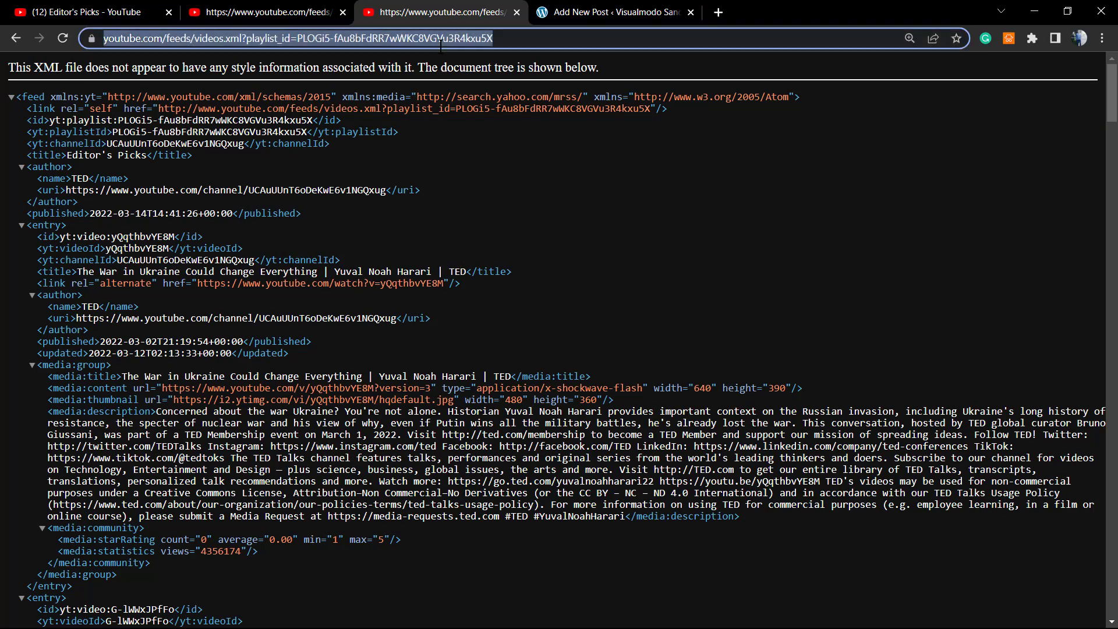
In the Elementor #1891 post, insert an RSS block below the title listing five TED Editor's Picks videos.
click(611, 12)
scroll(542, 349, down, 4)
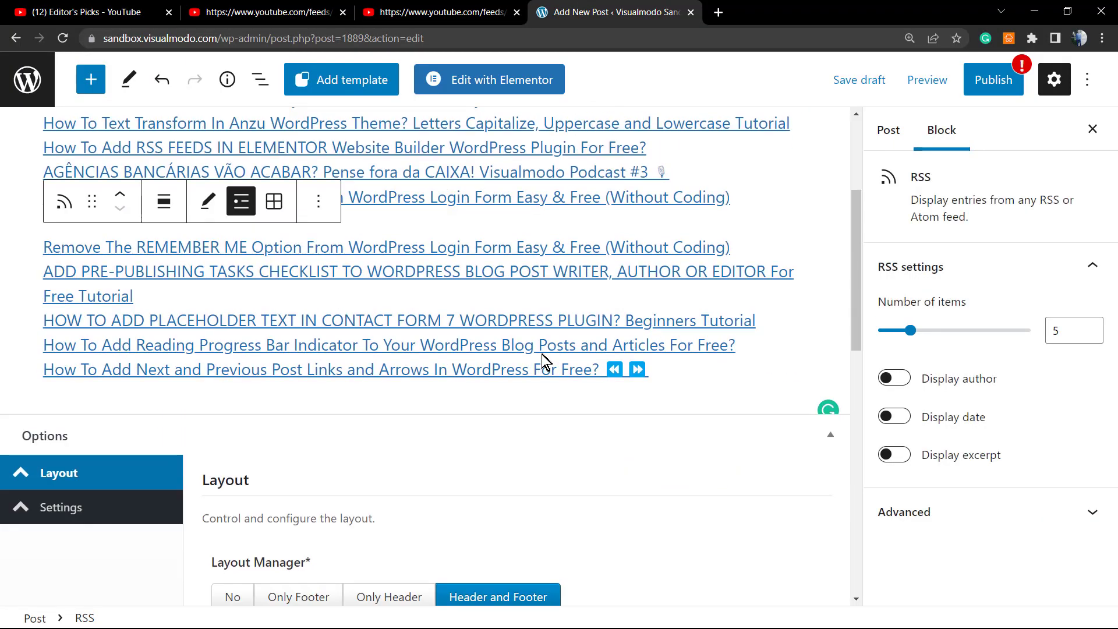
scroll(483, 204, up, 6)
click(449, 260)
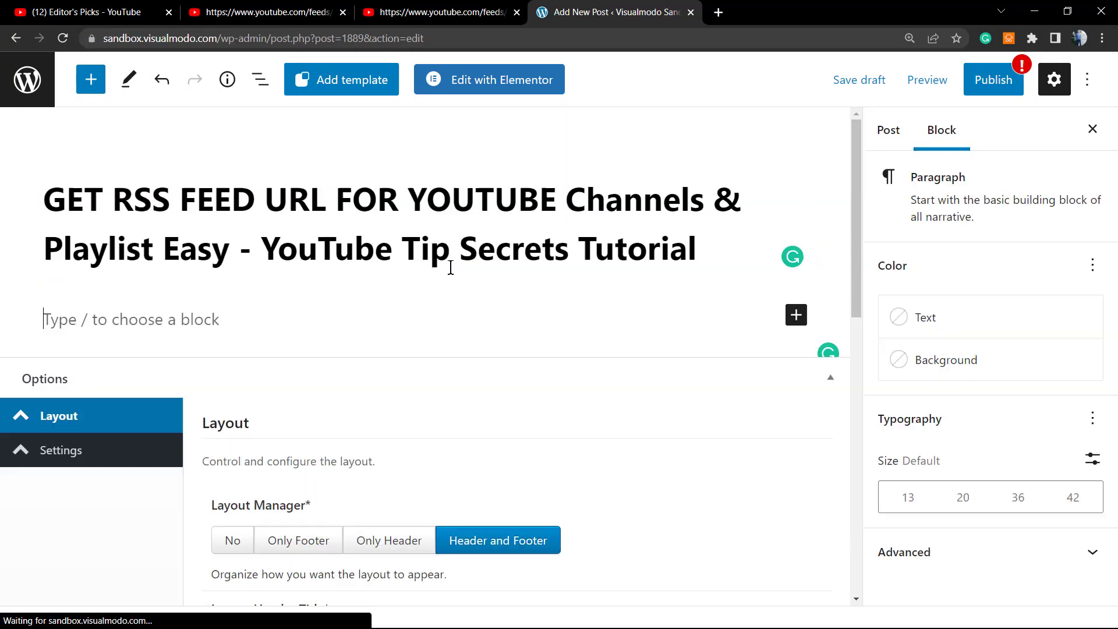
click(795, 315)
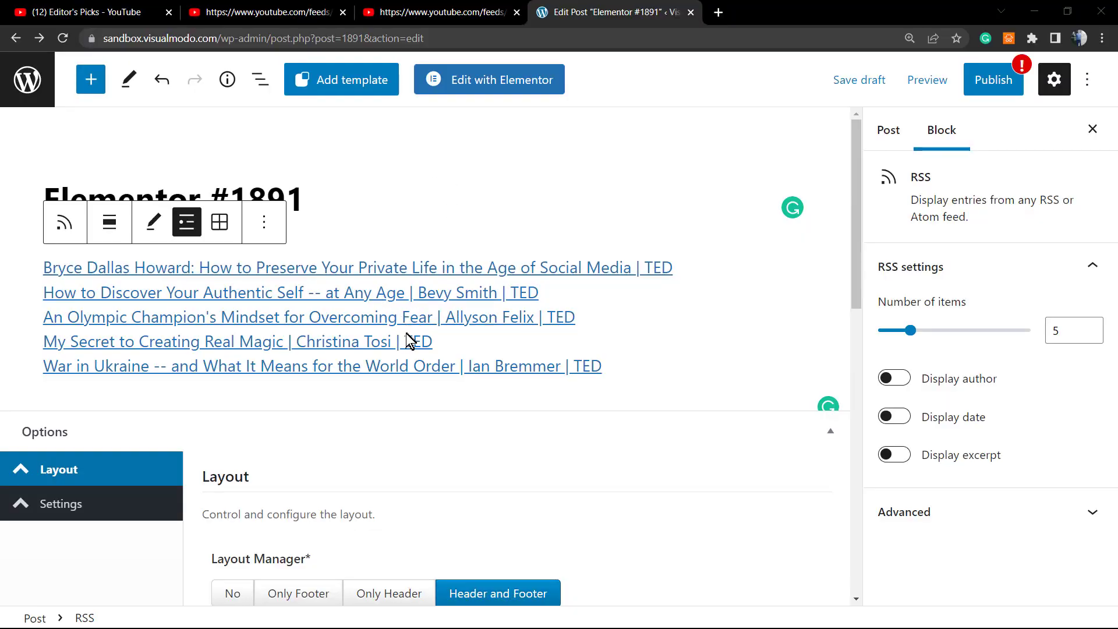
click(353, 288)
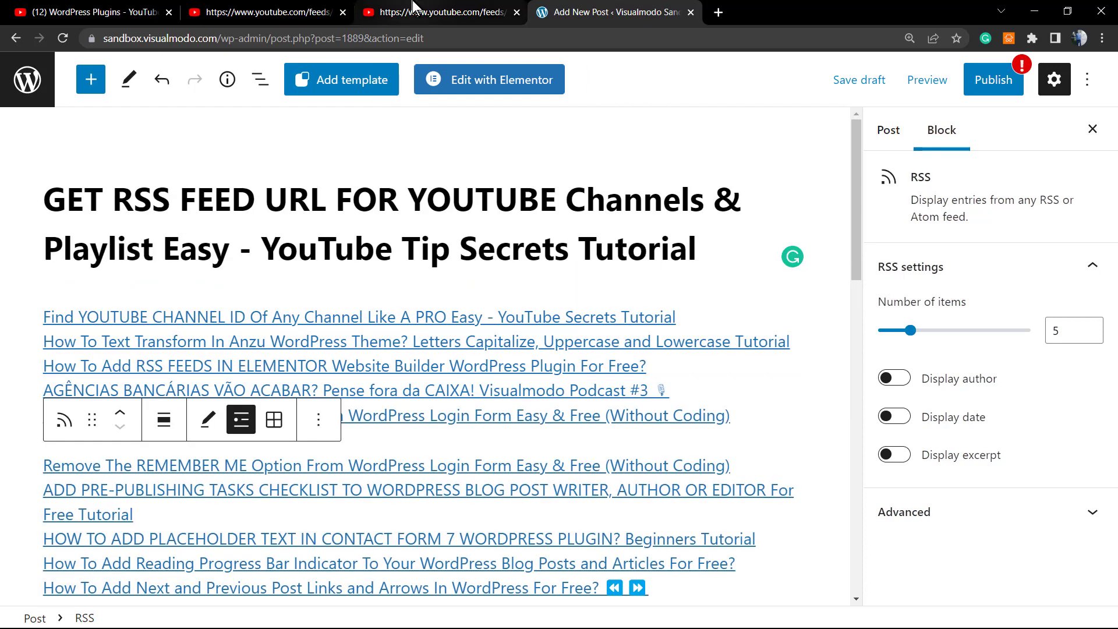
click(414, 7)
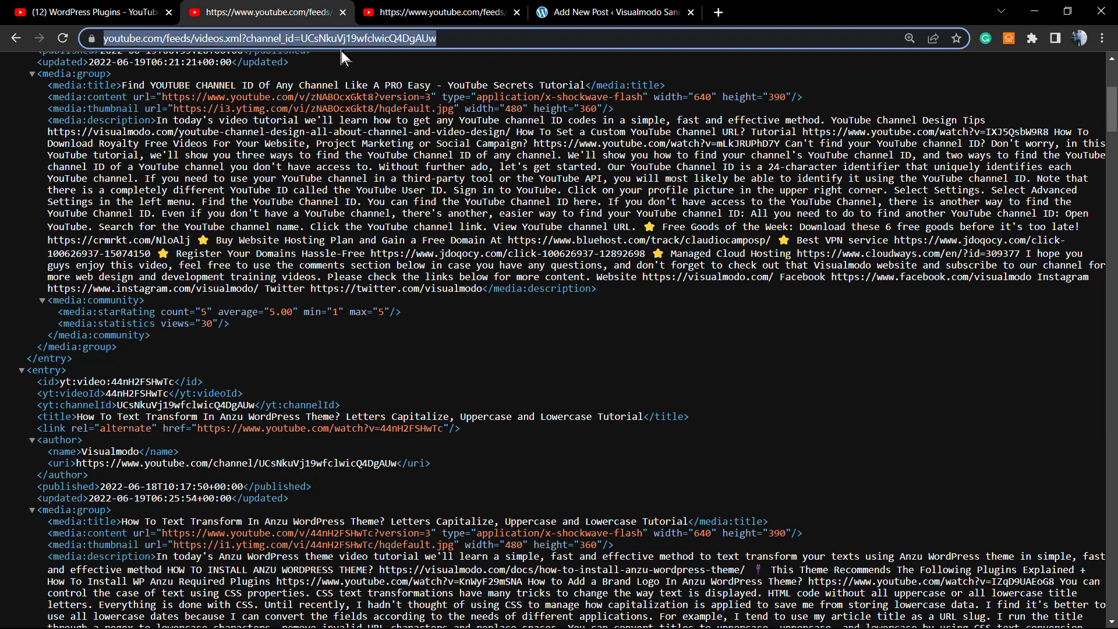
click(145, 12)
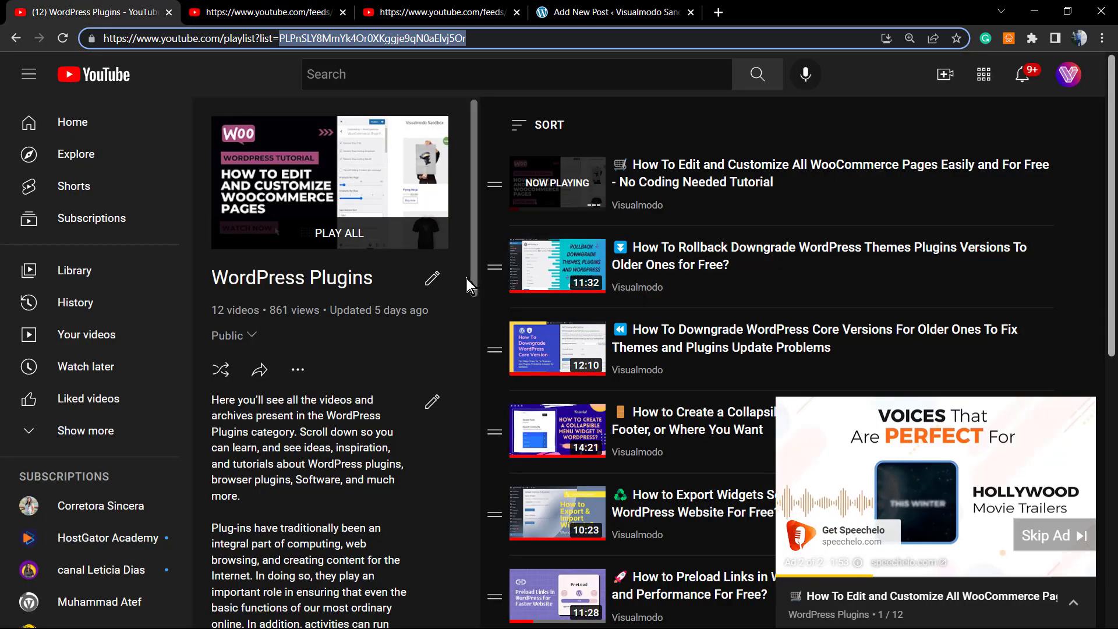
click(314, 7)
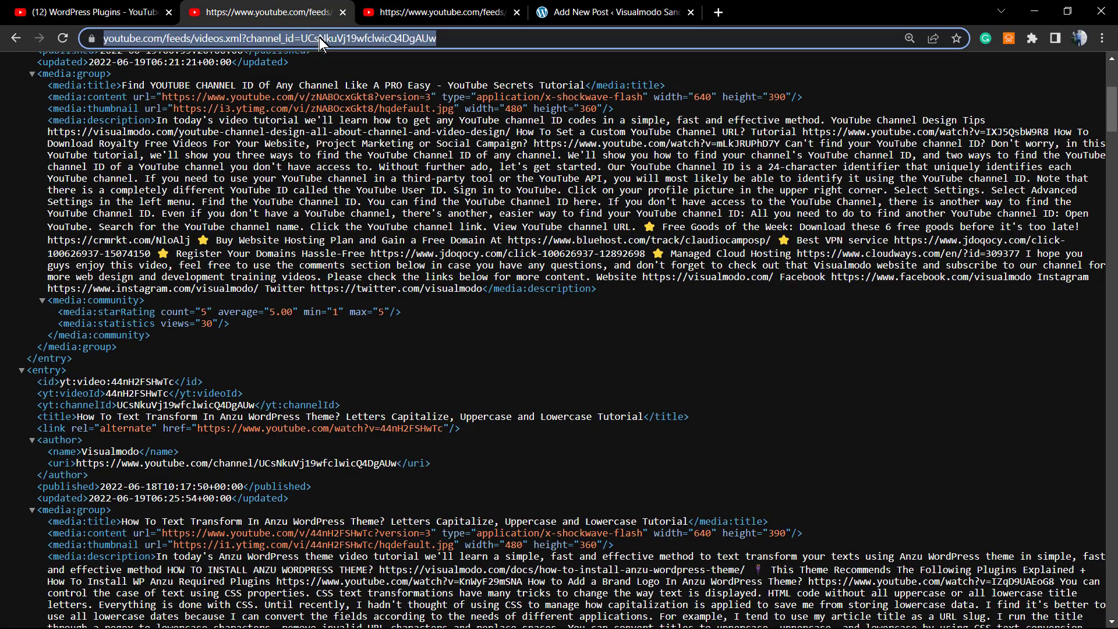